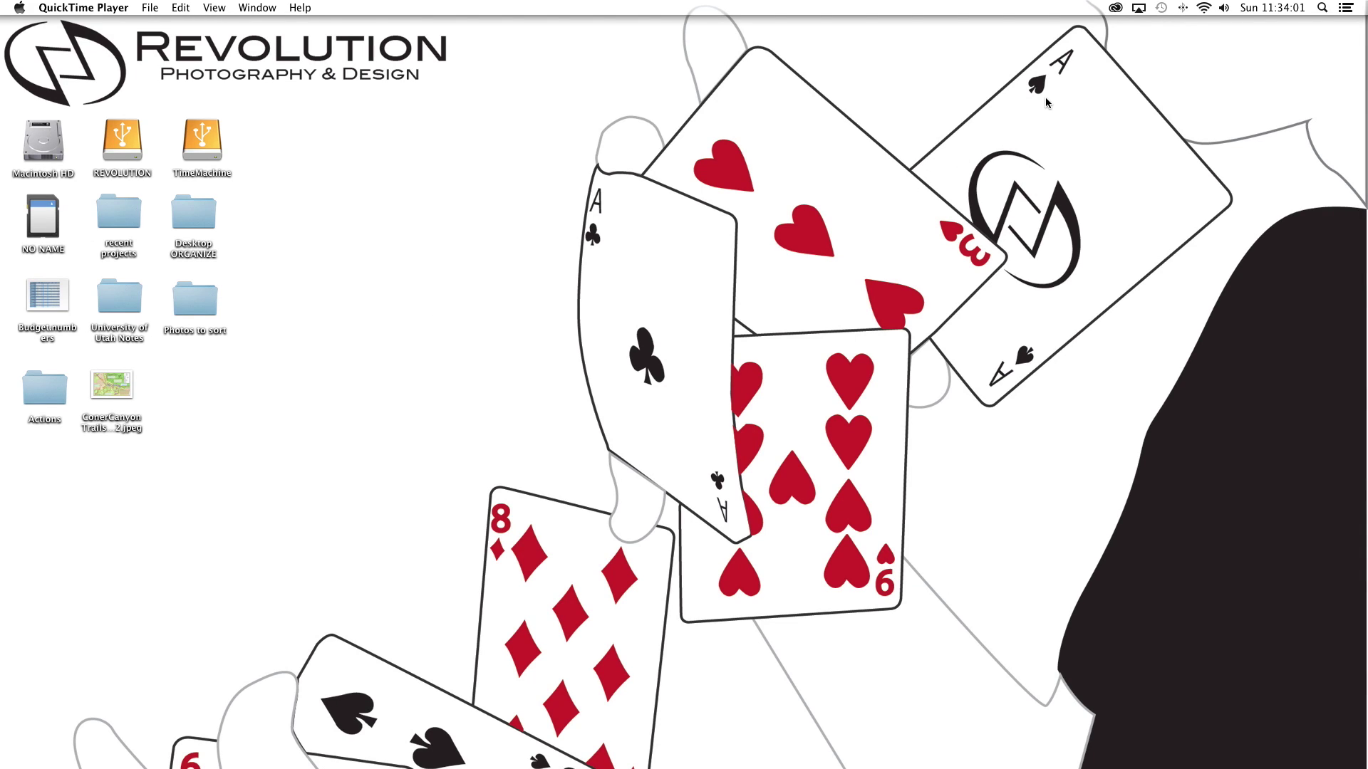
- Open the Creative Cloud panel from the menu bar, move it higher, and show the installed apps
{"action": "left_click", "coordinate": [1111, 9]}
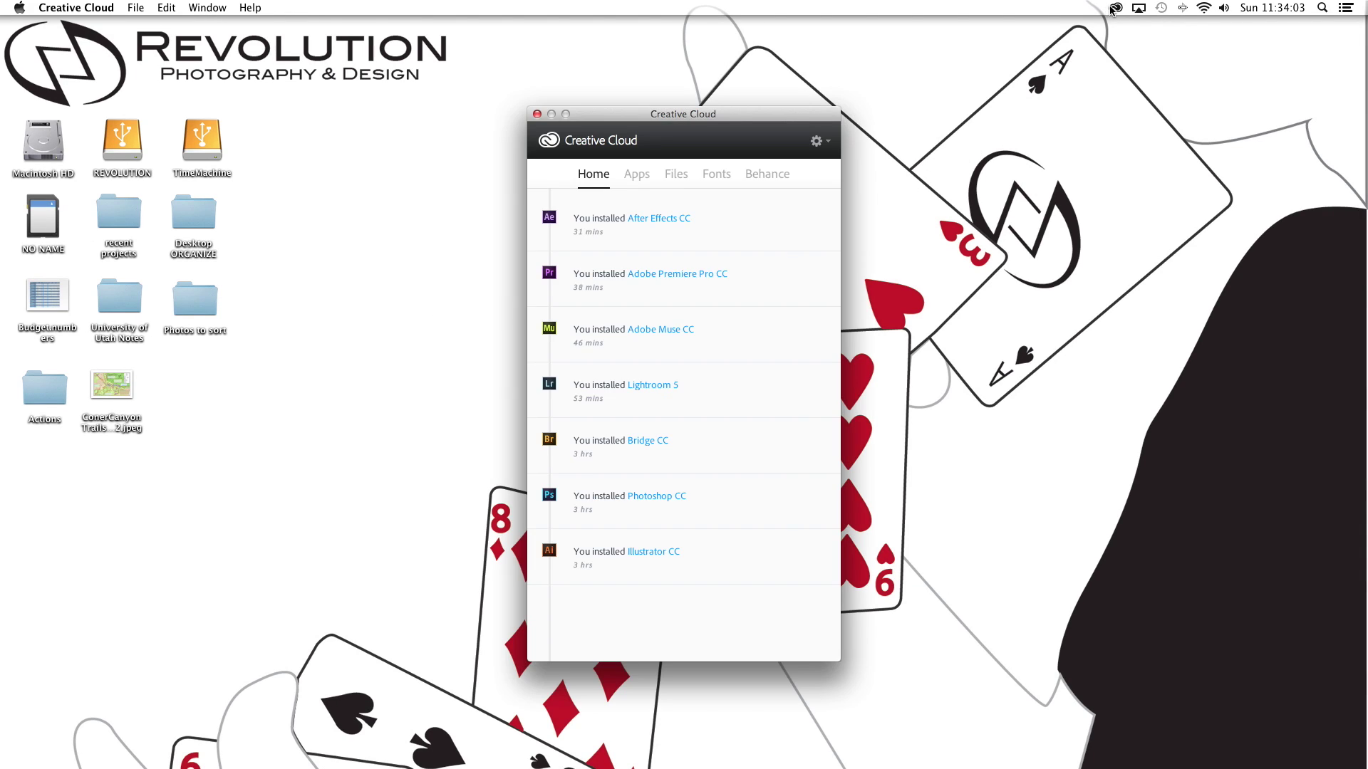
{"action": "left_click_drag", "start_coordinate": [654, 118], "coordinate": [679, 103]}
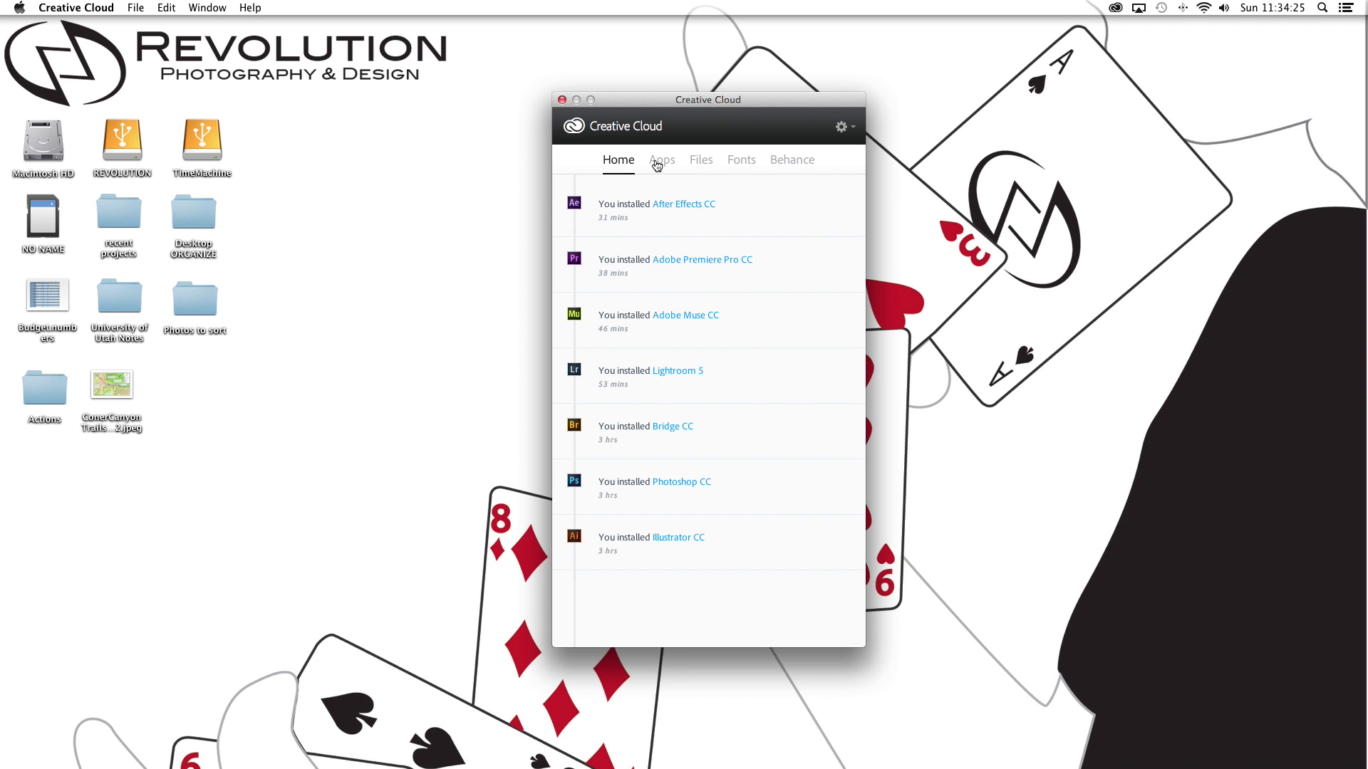
{"action": "left_click", "coordinate": [660, 158]}
- Scroll through the seven installed apps and back up, then close the Creative Cloud window
{"action": "scroll", "coordinate": [762, 403], "scroll_direction": "down", "scroll_amount": 5}
{"action": "scroll", "coordinate": [762, 404], "scroll_direction": "up", "scroll_amount": 6}
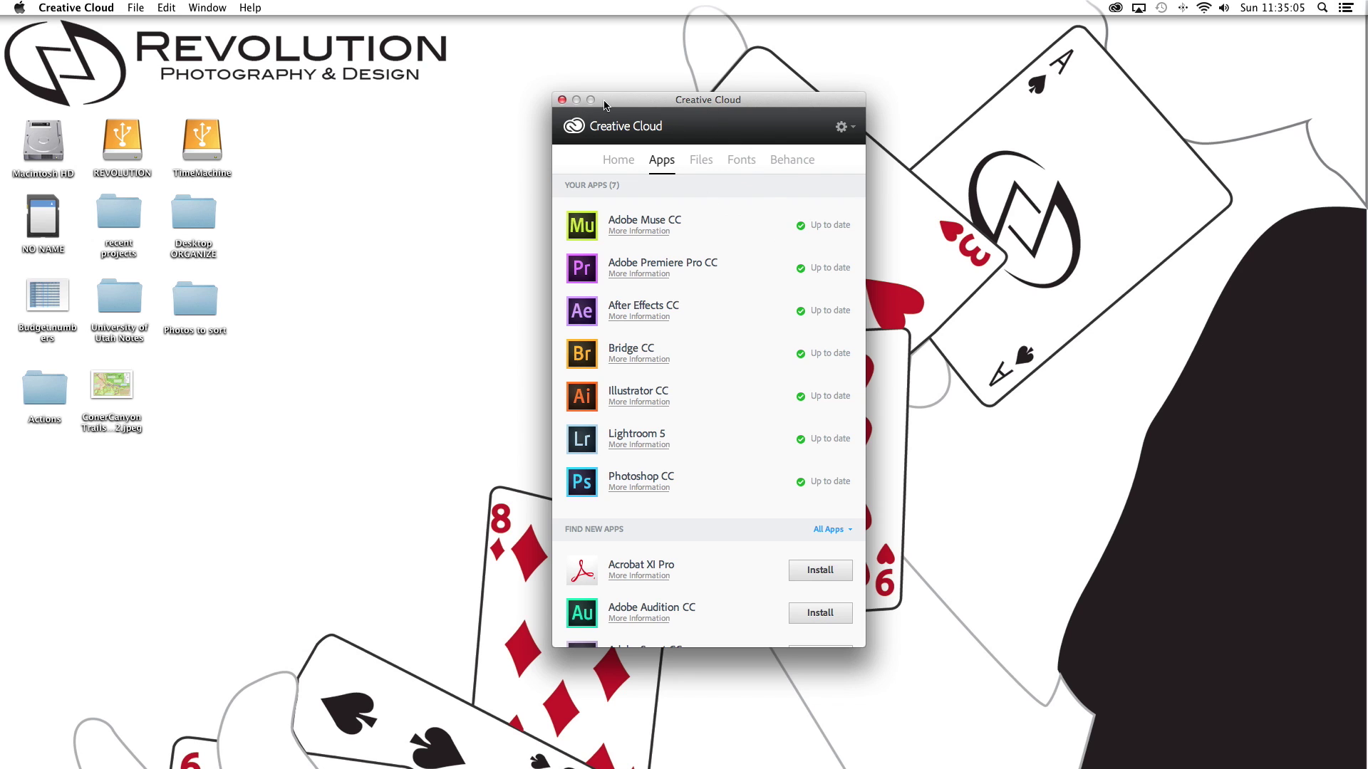
{"action": "left_click", "coordinate": [562, 101]}
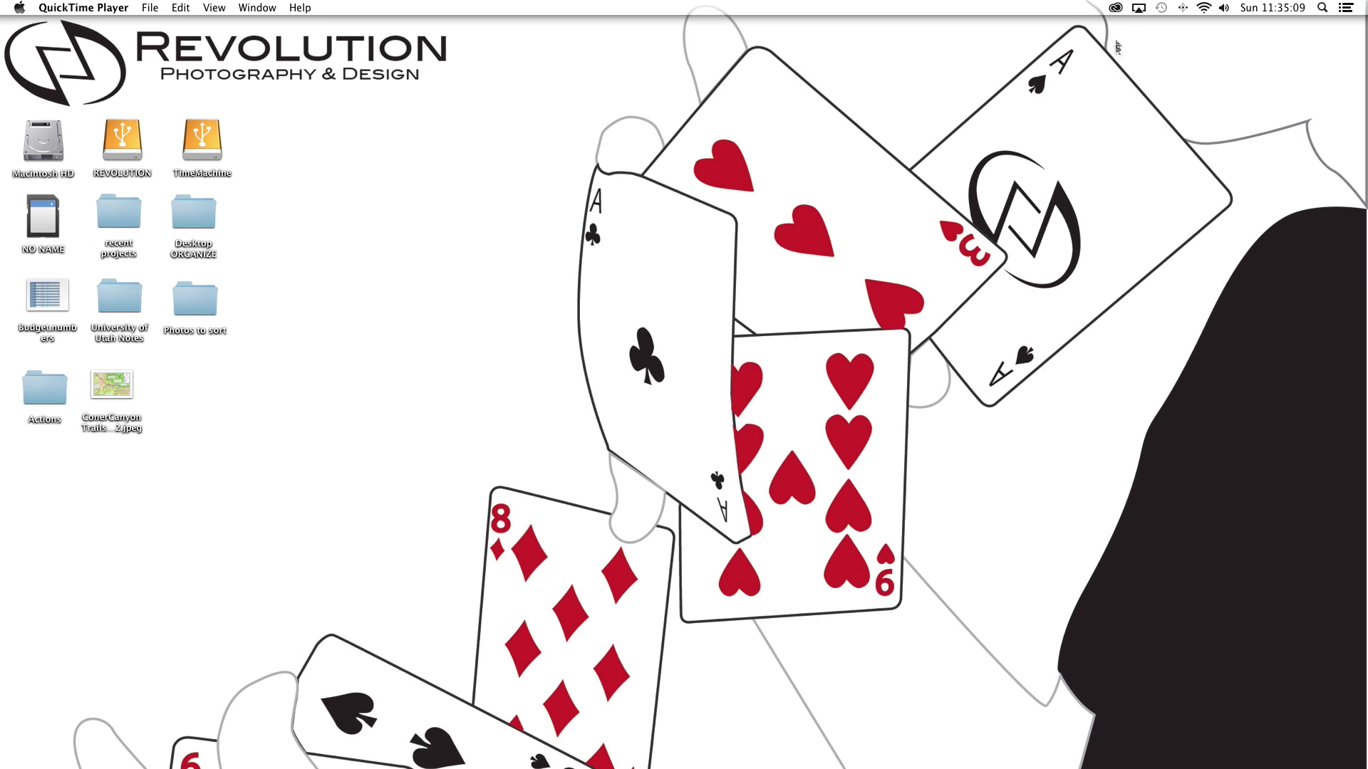
- Pin the Creative Cloud panel to the menu bar and reopen it
{"action": "left_click", "coordinate": [1115, 9]}
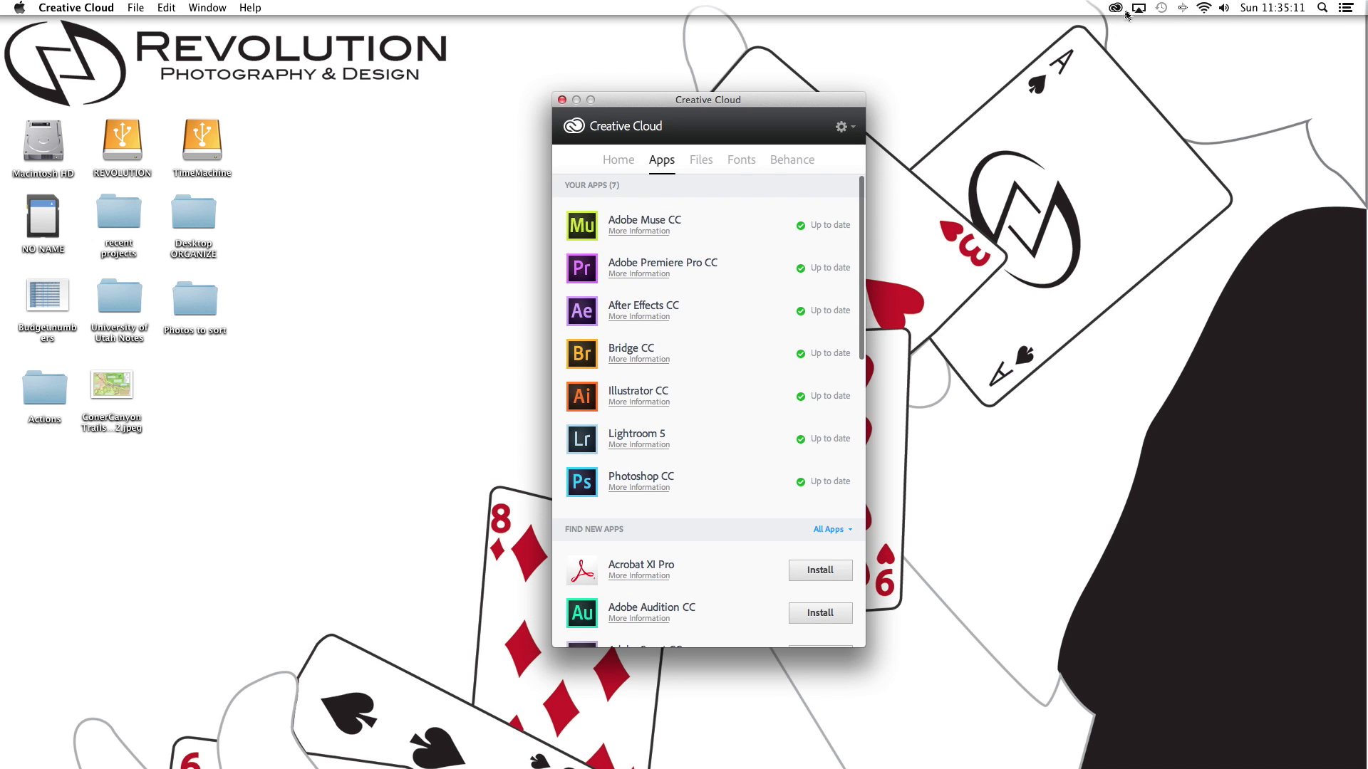
{"action": "left_click", "coordinate": [842, 129]}
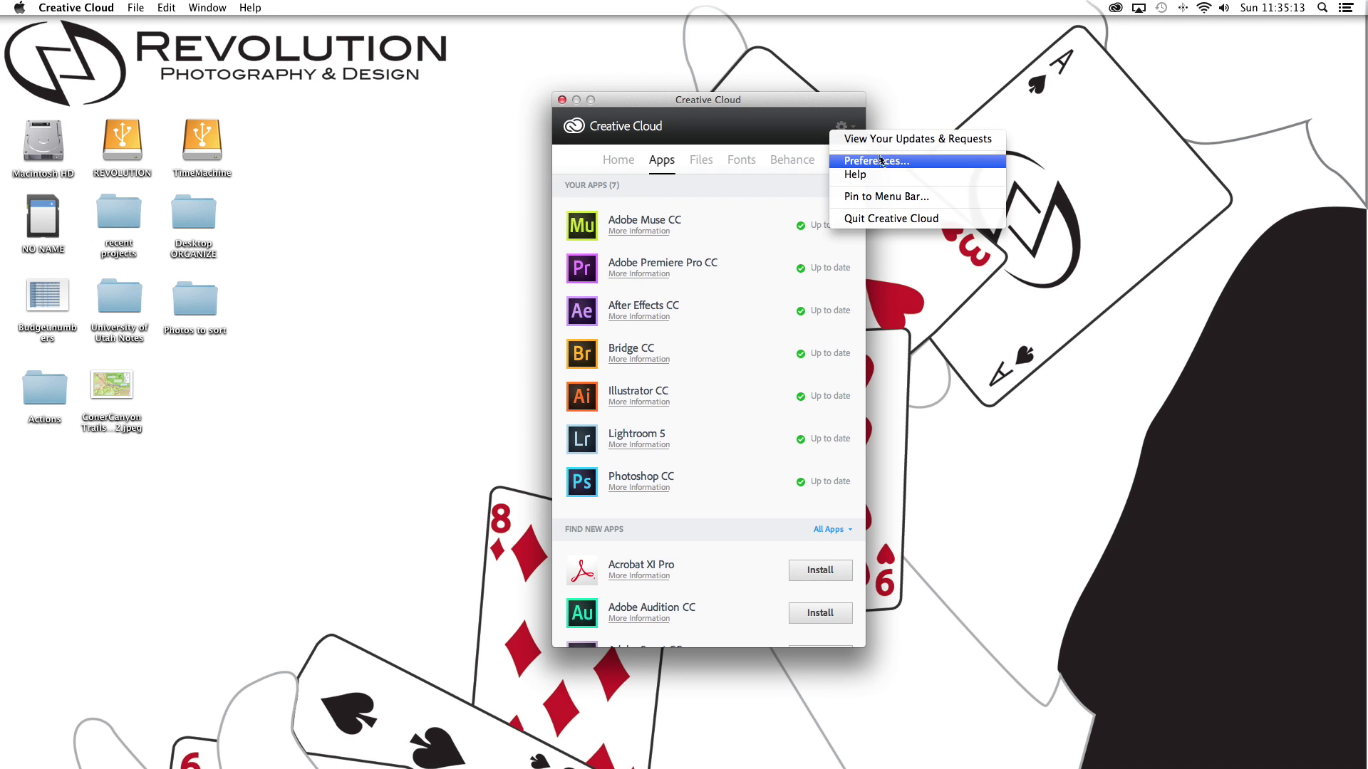
{"action": "left_click", "coordinate": [891, 196]}
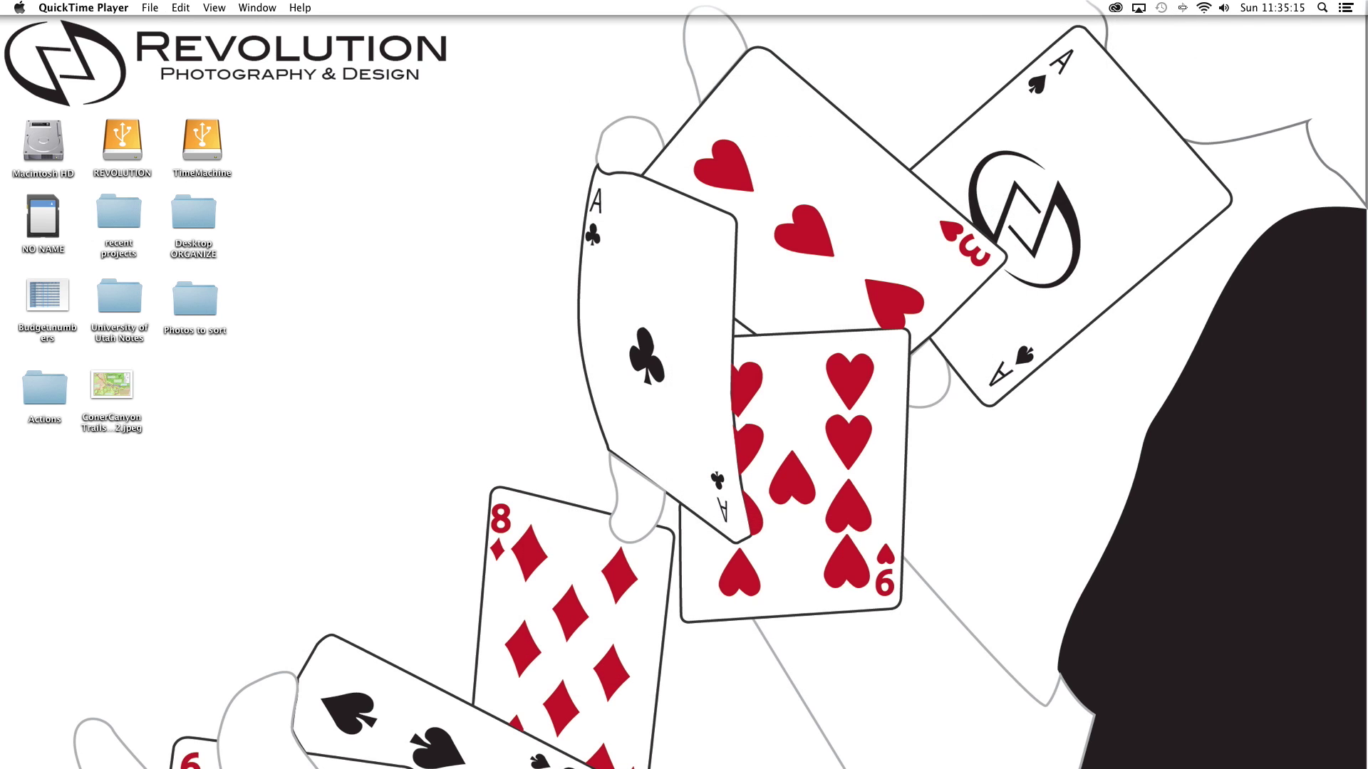
{"action": "left_click", "coordinate": [1115, 9]}
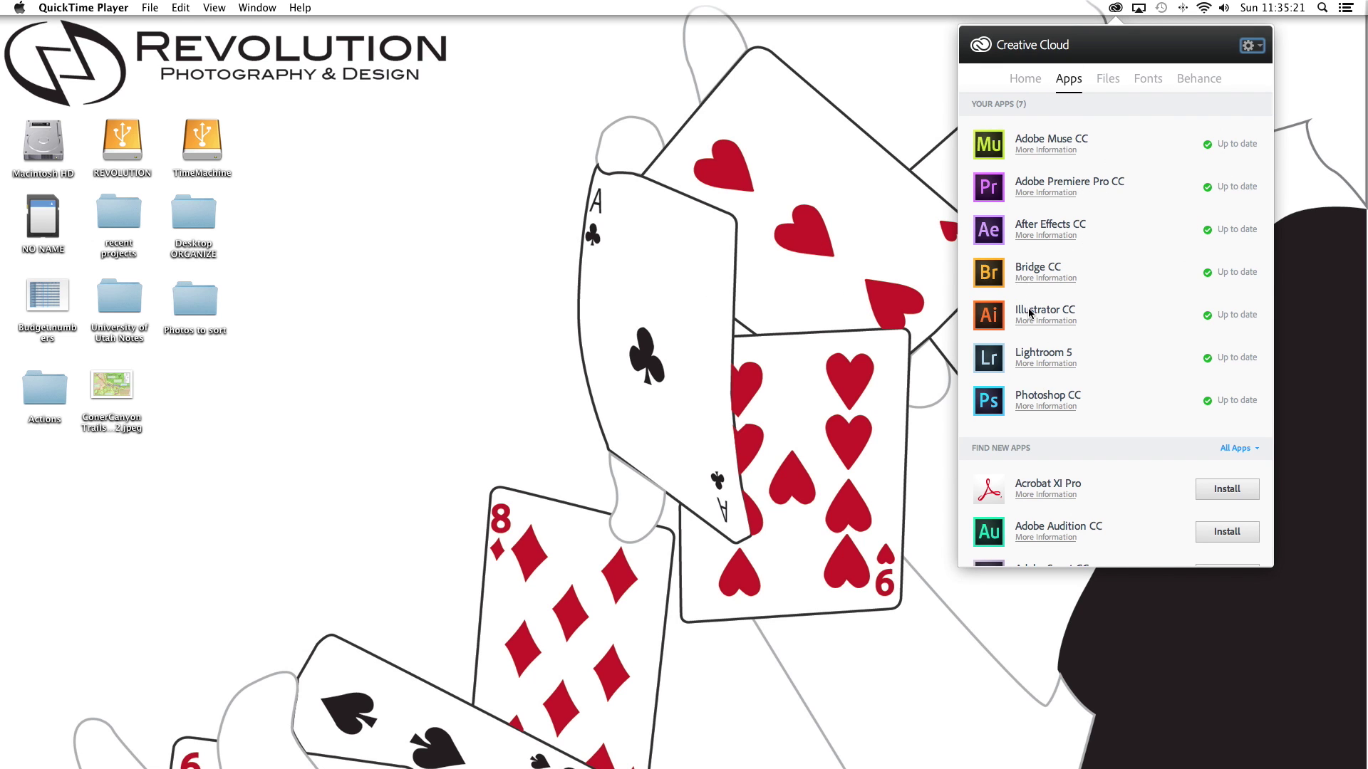
- Scroll through every app available to install, then return to the Home activity feed
{"action": "scroll", "coordinate": [1128, 296], "scroll_direction": "up", "scroll_amount": 2}
{"action": "scroll", "coordinate": [1096, 315], "scroll_direction": "down", "scroll_amount": 5}
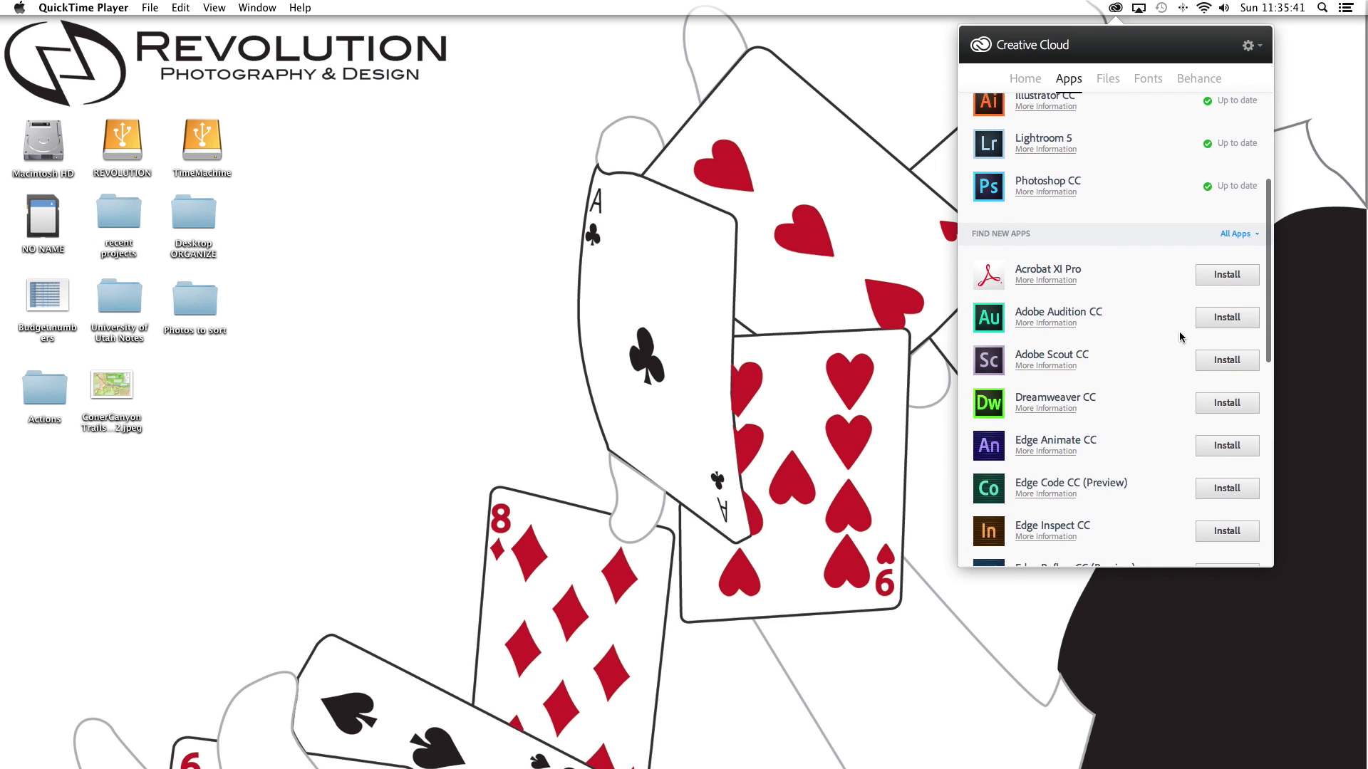
{"action": "scroll", "coordinate": [1180, 337], "scroll_direction": "down", "scroll_amount": 3}
{"action": "scroll", "coordinate": [1180, 334], "scroll_direction": "down", "scroll_amount": 9}
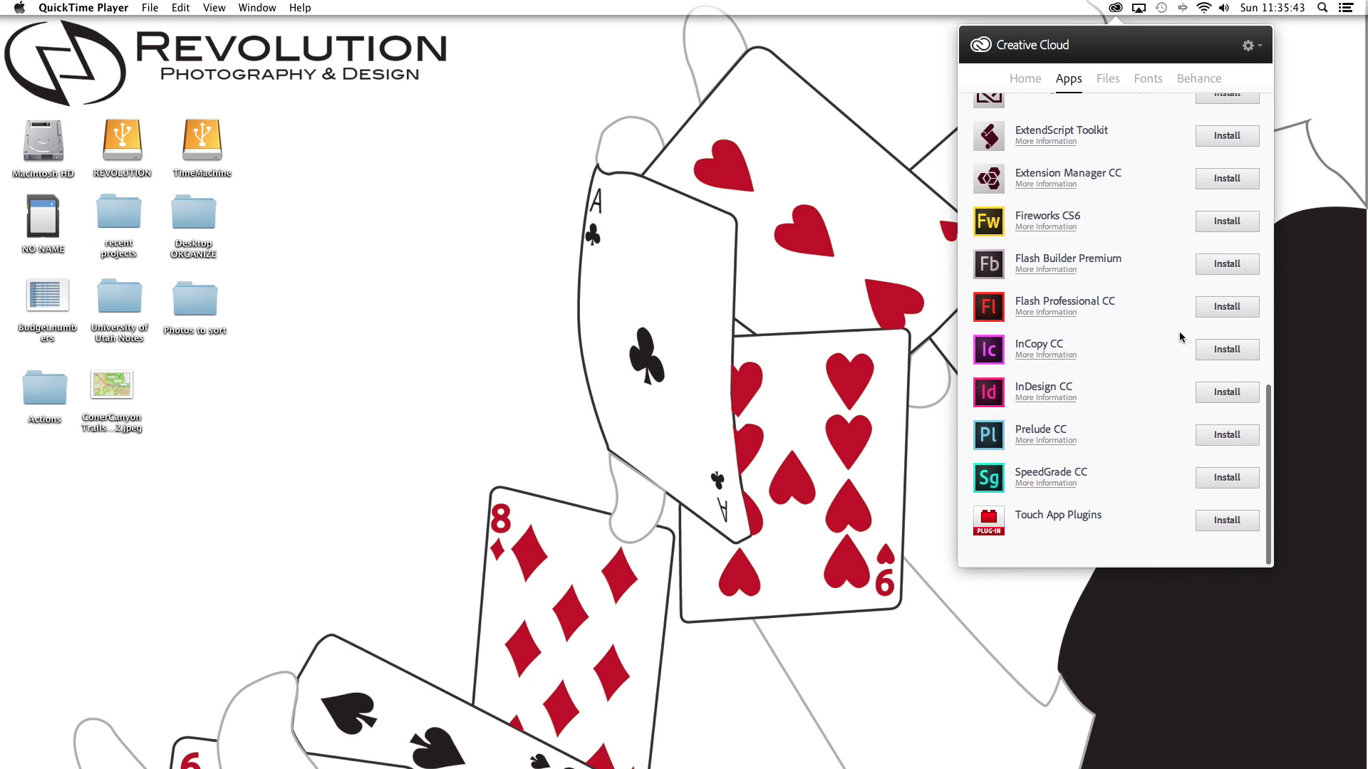
{"action": "scroll", "coordinate": [1194, 440], "scroll_direction": "up", "scroll_amount": 15}
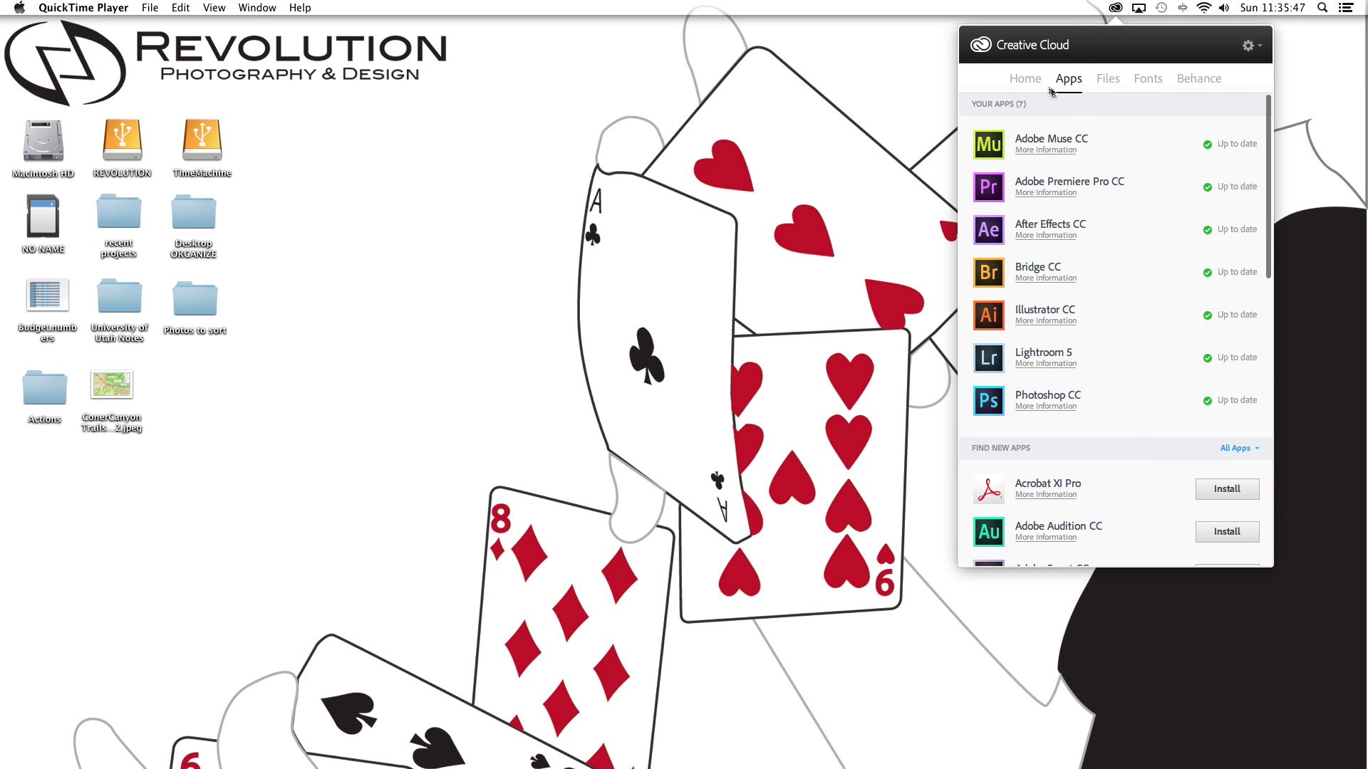
{"action": "left_click", "coordinate": [1023, 81]}
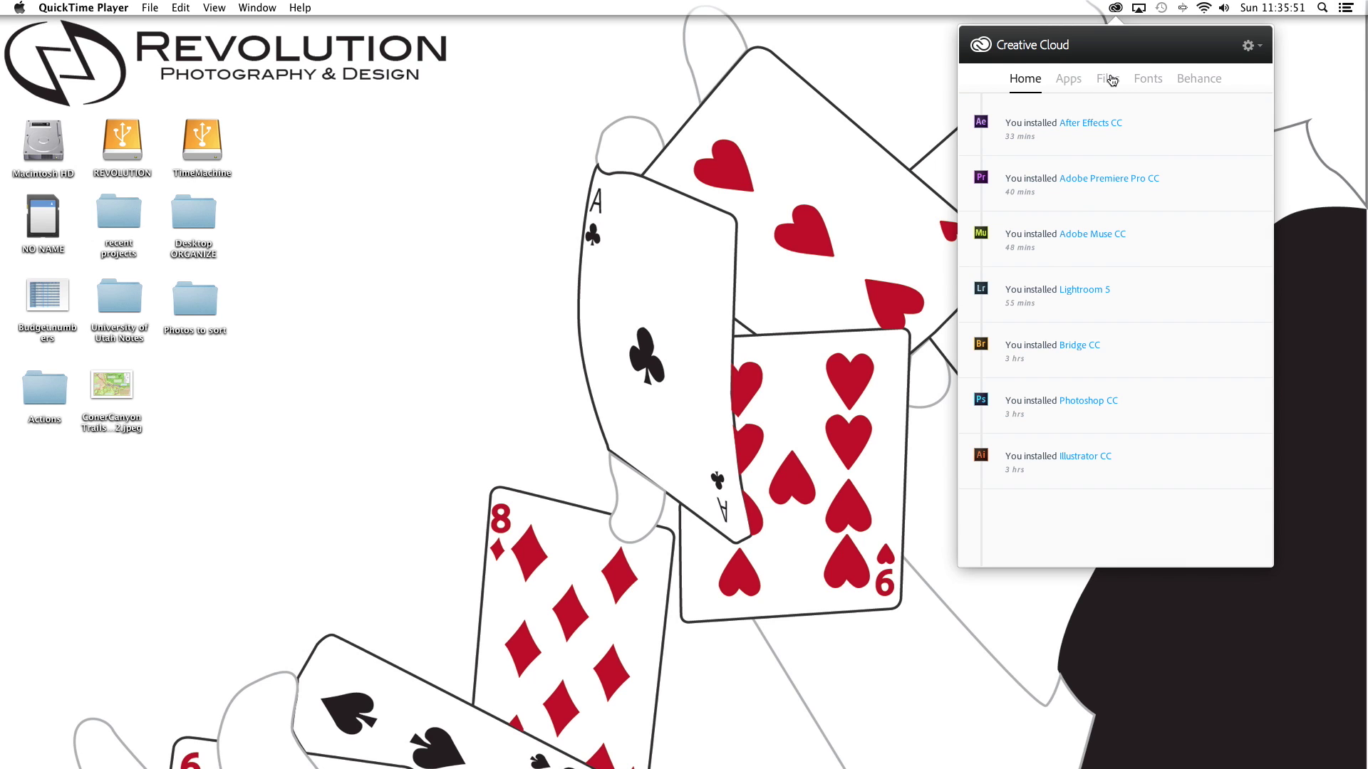
- Browse the Files, Fonts and Behance sections, then go back to the Home installs feed
{"action": "left_click", "coordinate": [1108, 79]}
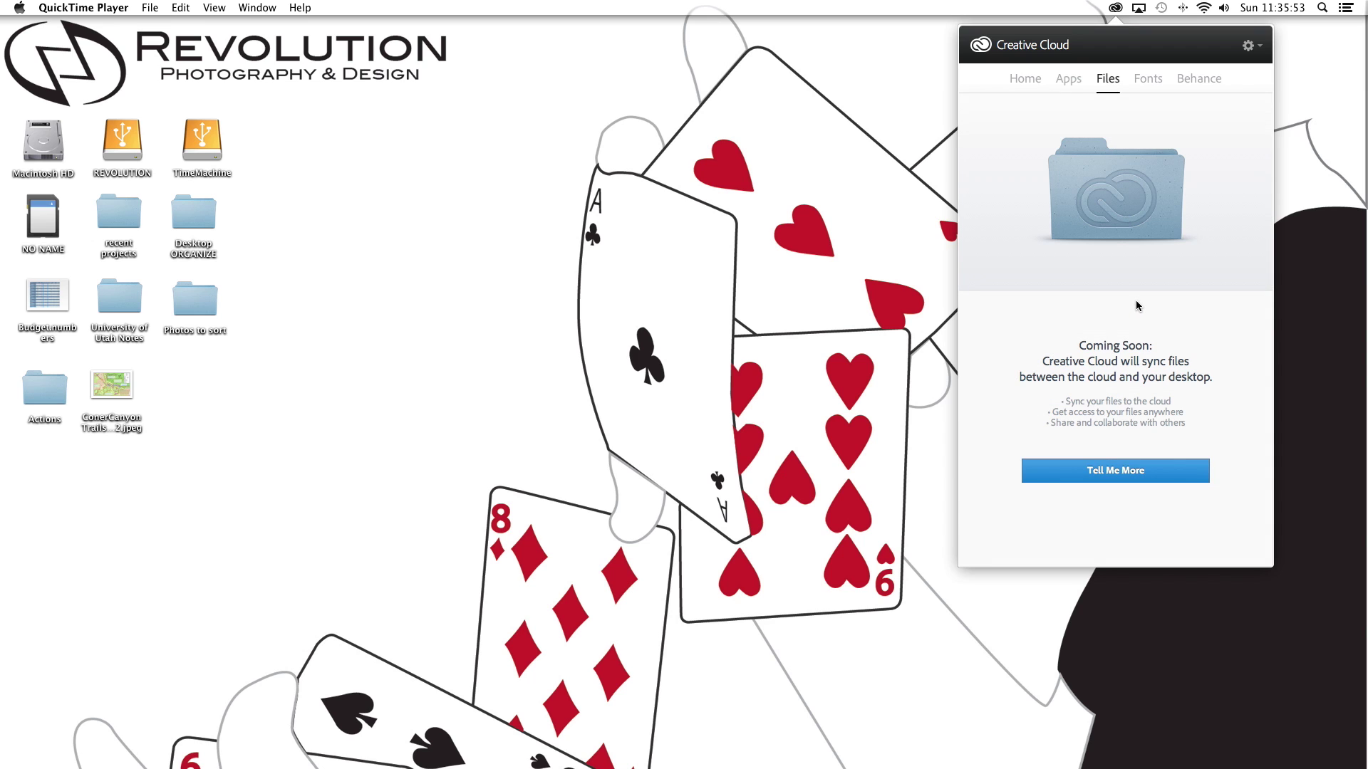
{"action": "left_click", "coordinate": [1143, 86]}
{"action": "left_click", "coordinate": [1187, 85]}
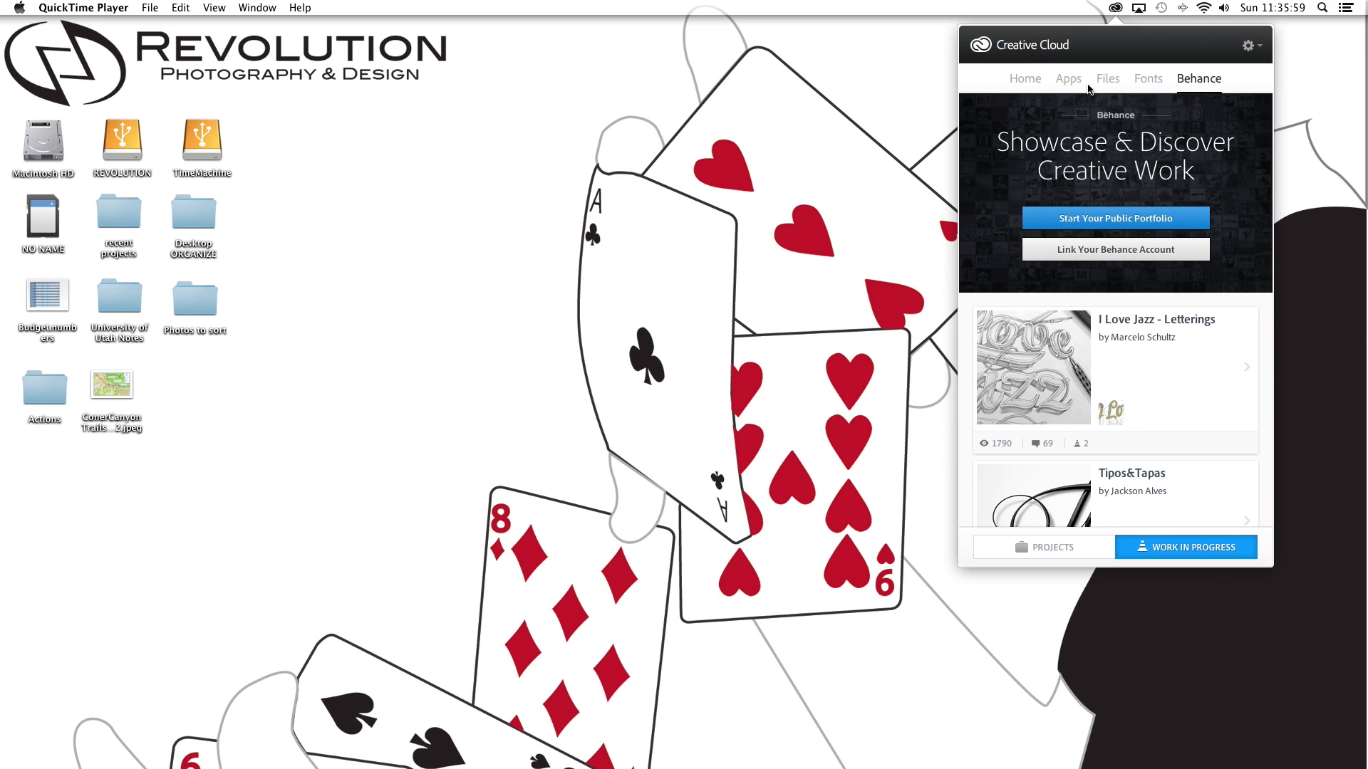
{"action": "left_click", "coordinate": [1031, 89]}
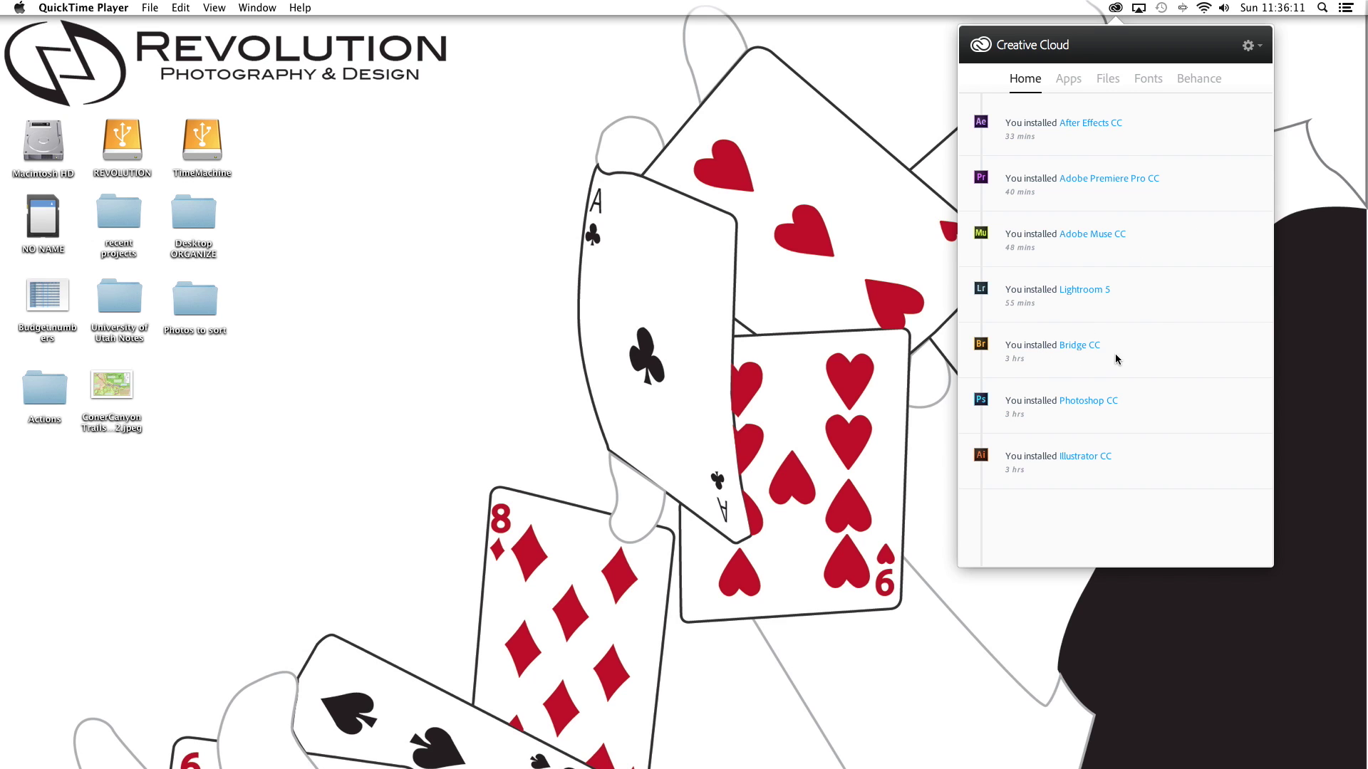
{"action": "left_click", "coordinate": [1253, 46]}
- Check the Apps language and install location and the Behance preferences, then close Preferences
{"action": "left_click", "coordinate": [1252, 84]}
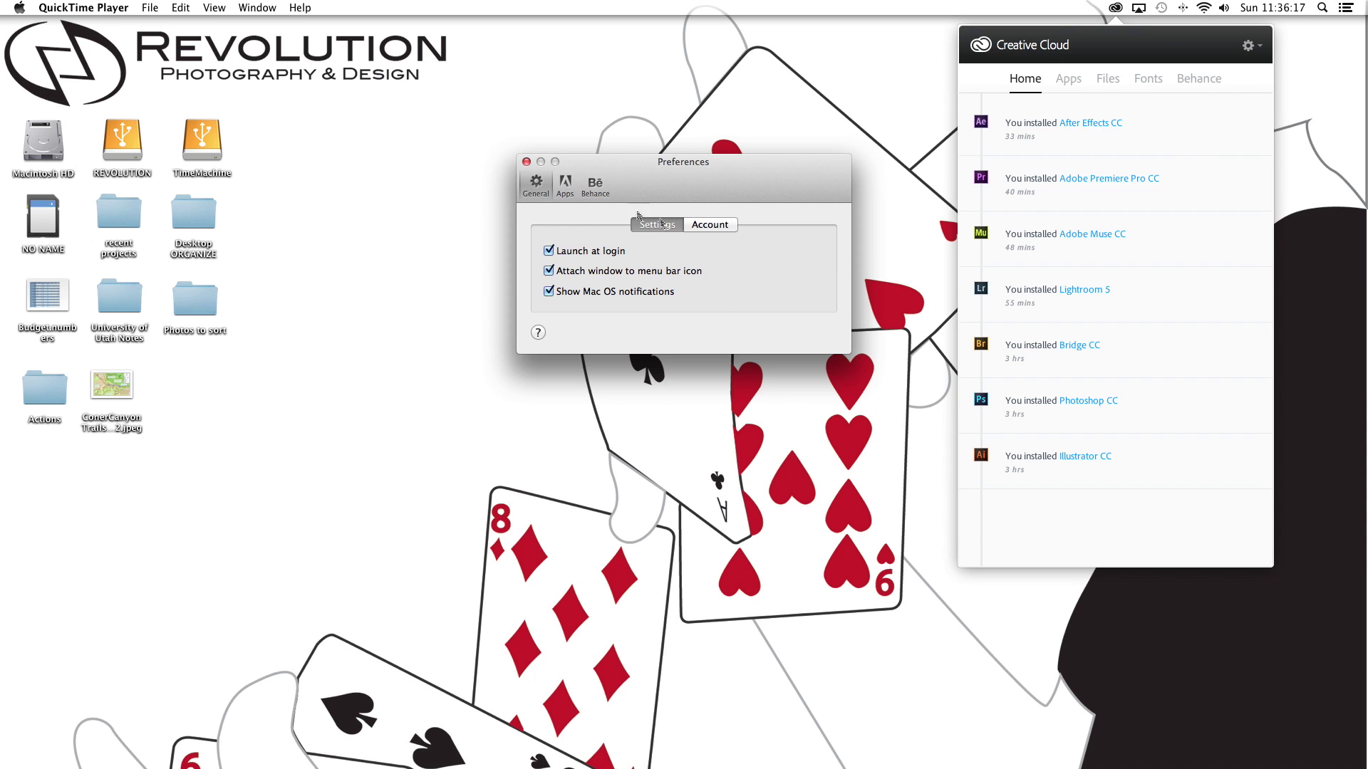
{"action": "left_click", "coordinate": [565, 188]}
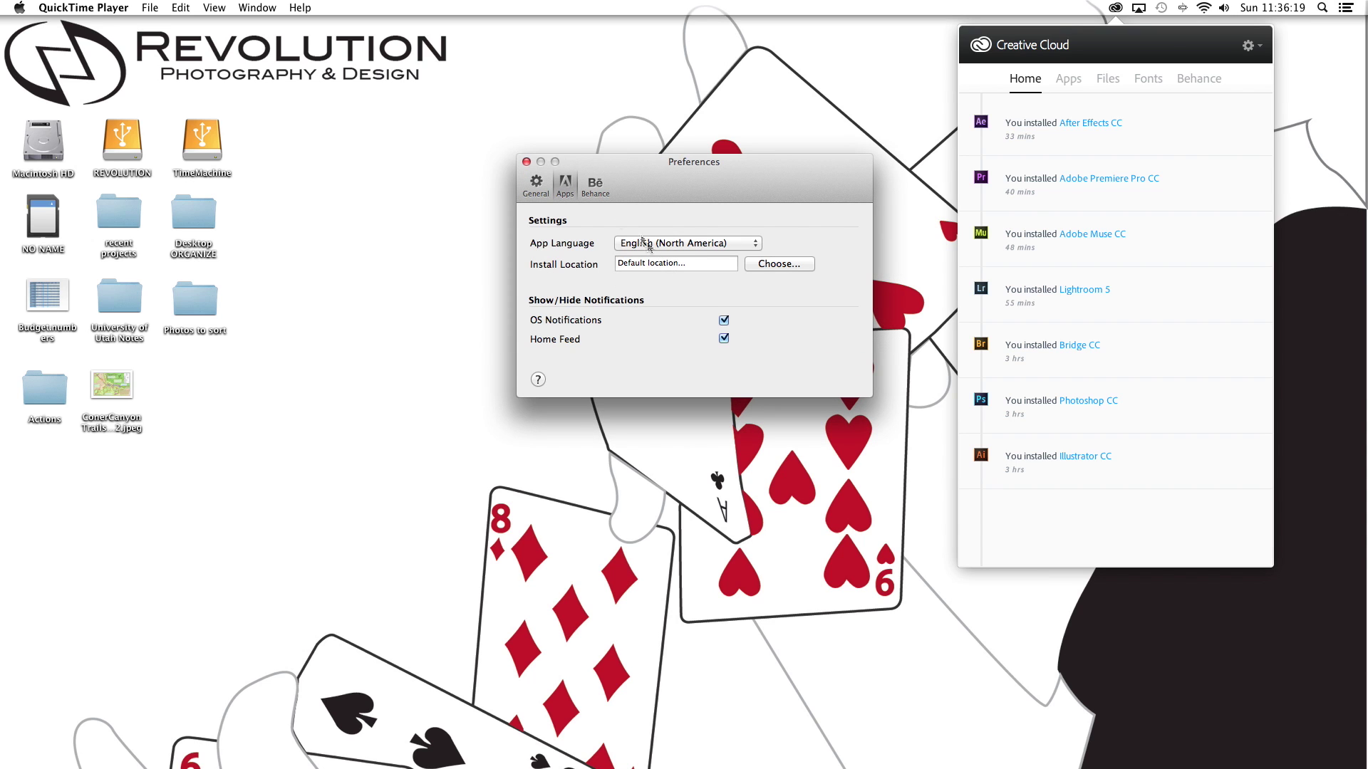
{"action": "left_click", "coordinate": [596, 186]}
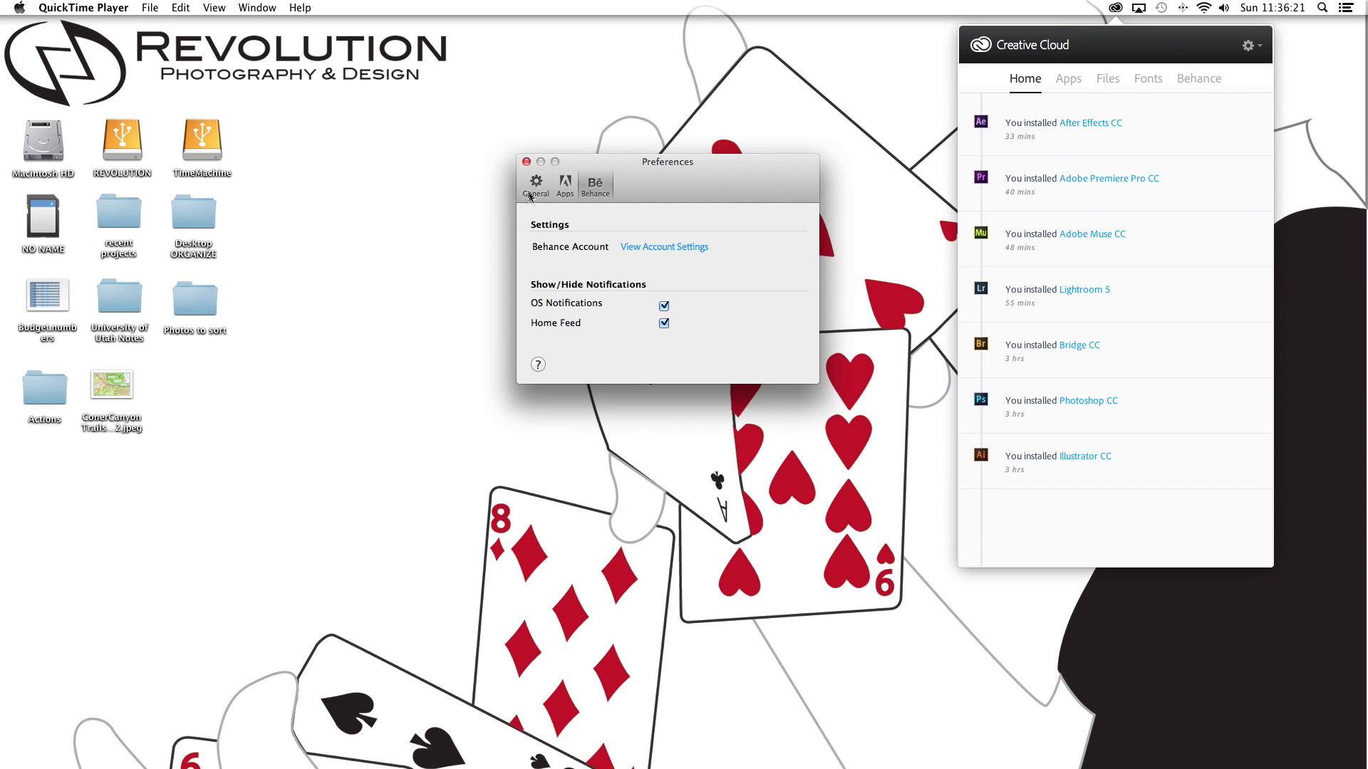
{"action": "left_click", "coordinate": [566, 187]}
{"action": "left_click", "coordinate": [526, 162]}
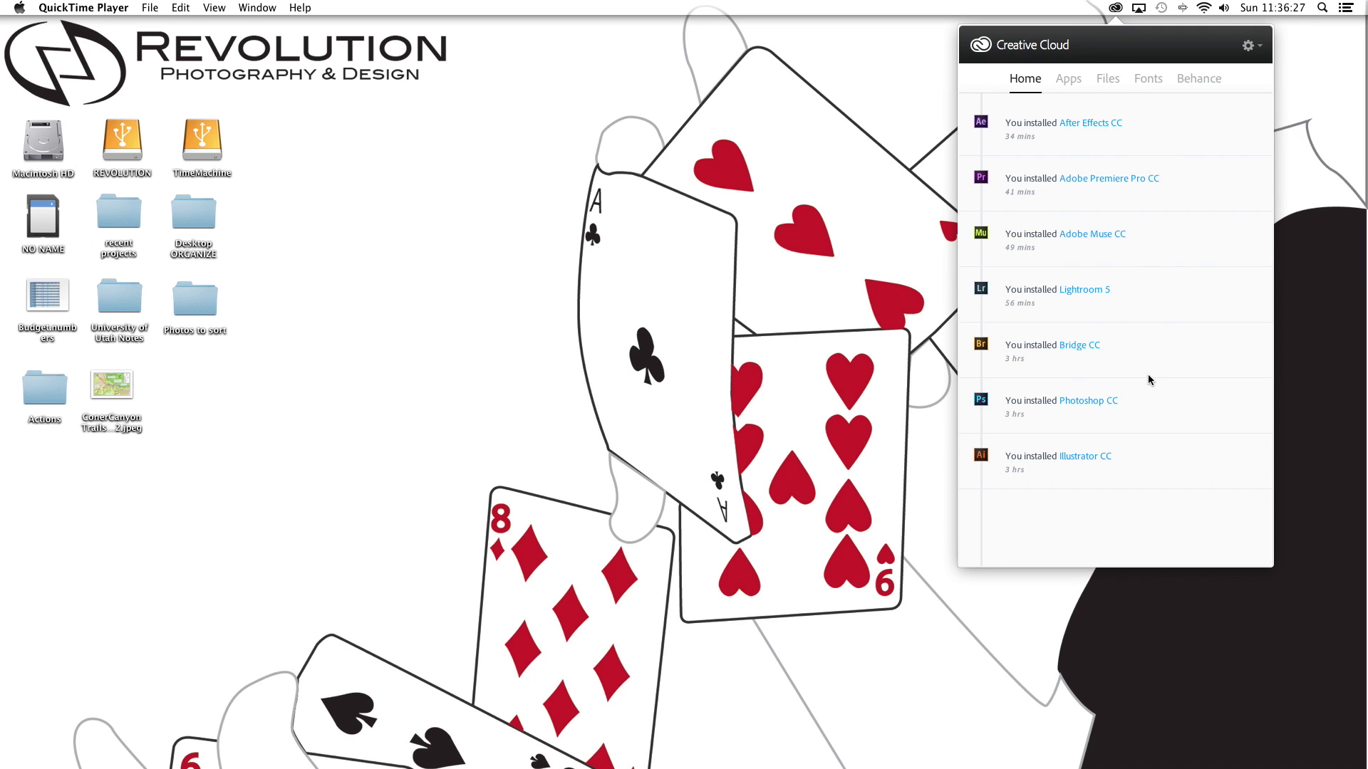
- Reopen Creative Cloud to recheck the installed apps list, then dismiss it to the desktop
{"action": "left_click", "coordinate": [1116, 8]}
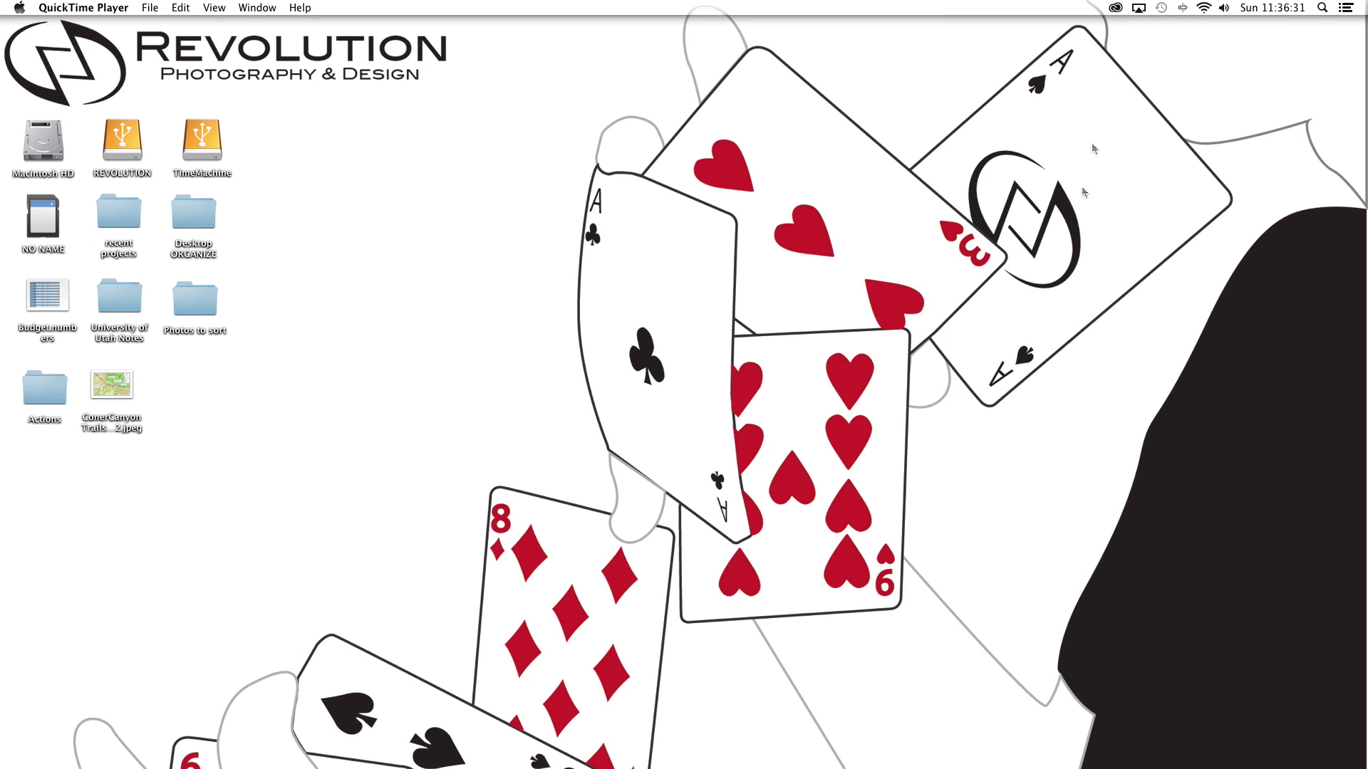
{"action": "left_click", "coordinate": [1116, 8]}
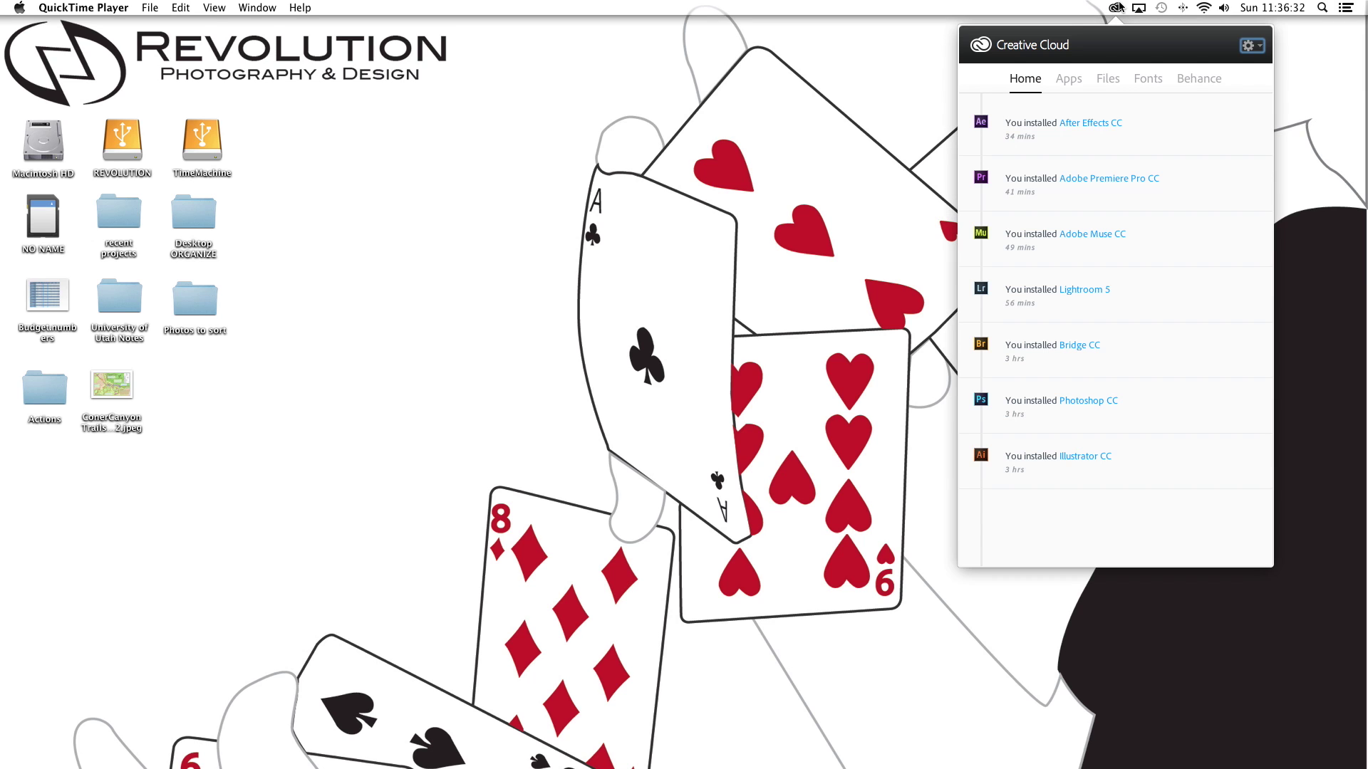
{"action": "left_click", "coordinate": [1069, 82]}
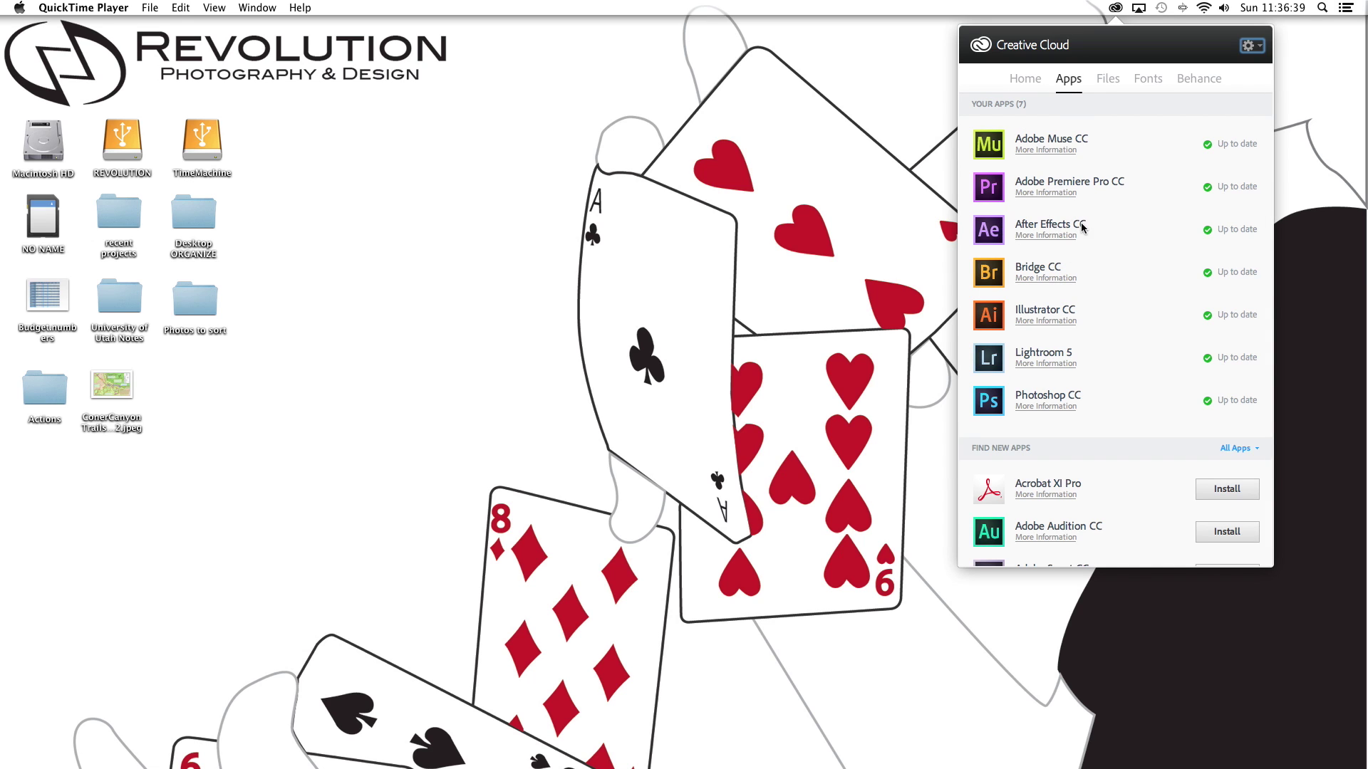
{"action": "left_click", "coordinate": [930, 249]}
- Launch After Effects CC from its Applications folder, then again from the Dock
{"action": "mouse_move", "coordinate": [791, 766]}
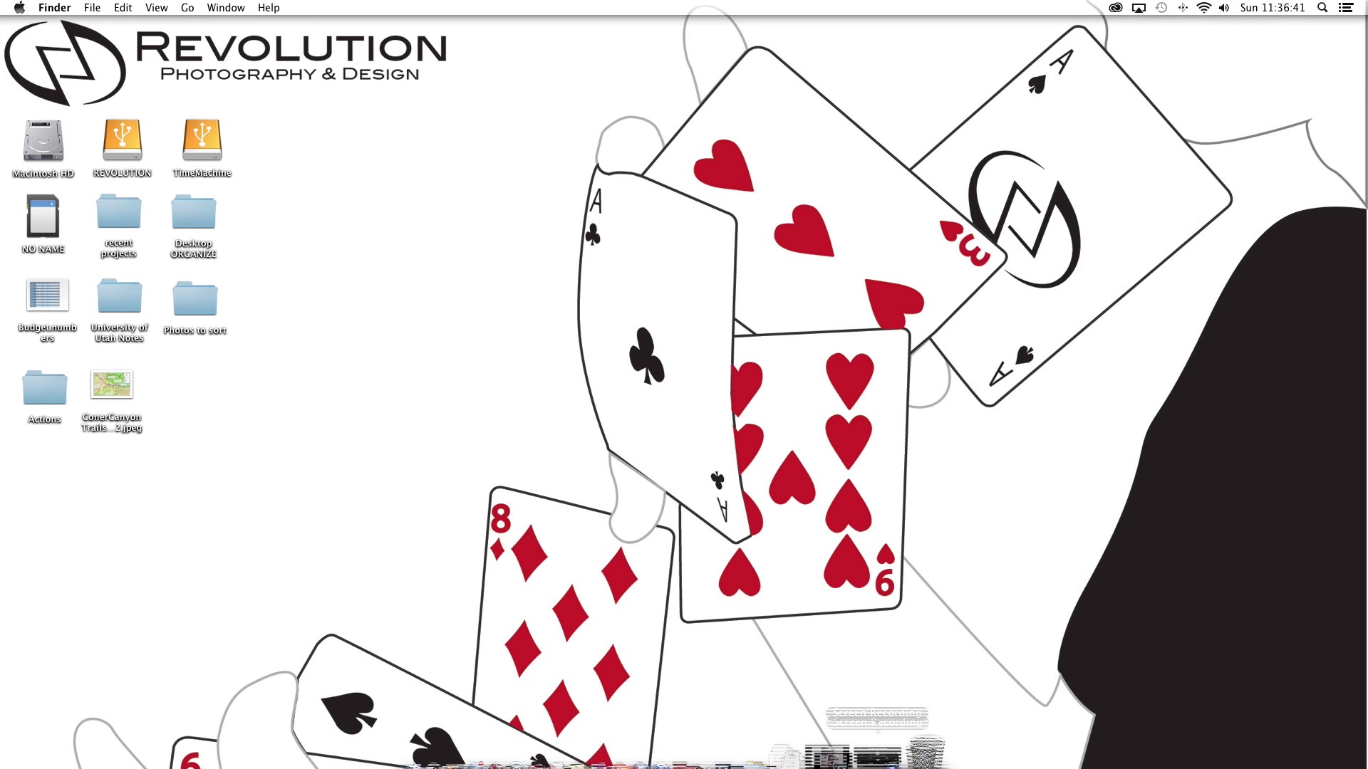
{"action": "left_click", "coordinate": [807, 754]}
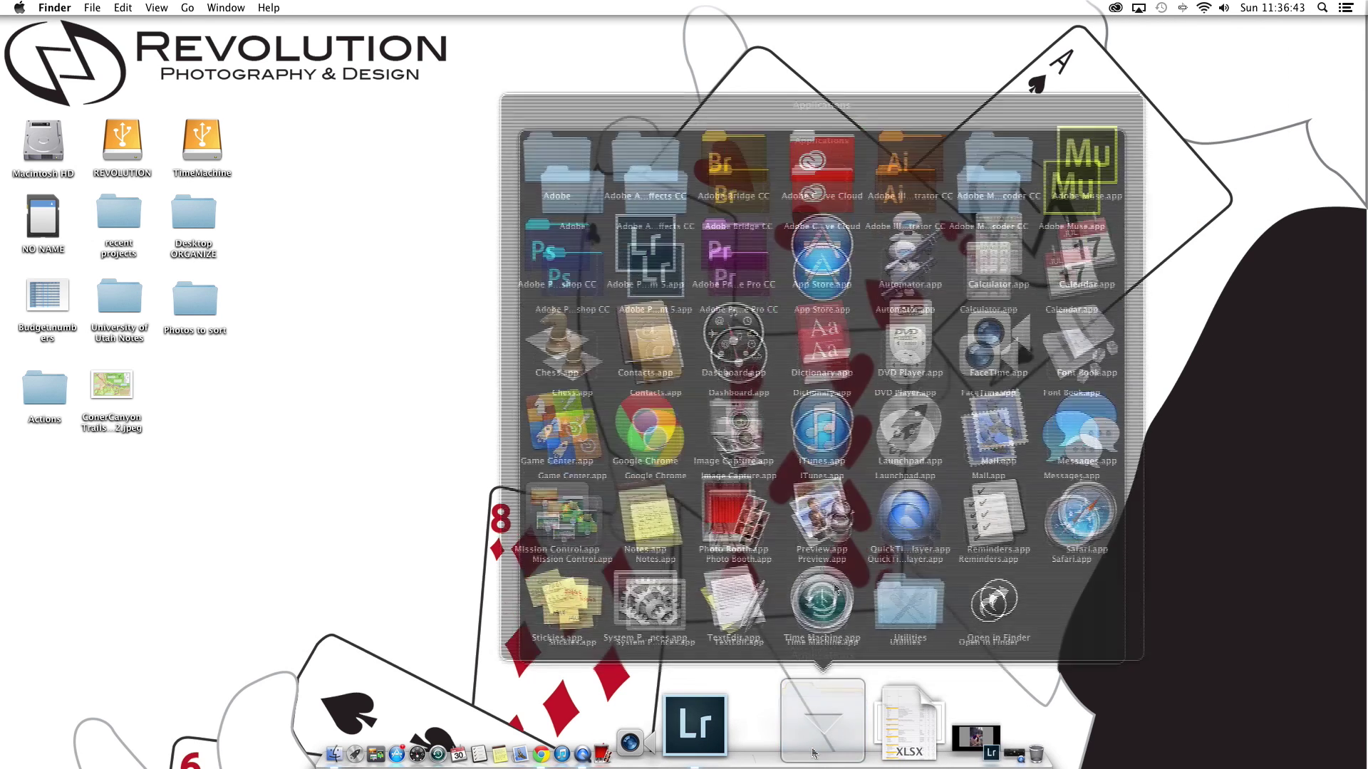
{"action": "left_click", "coordinate": [640, 141]}
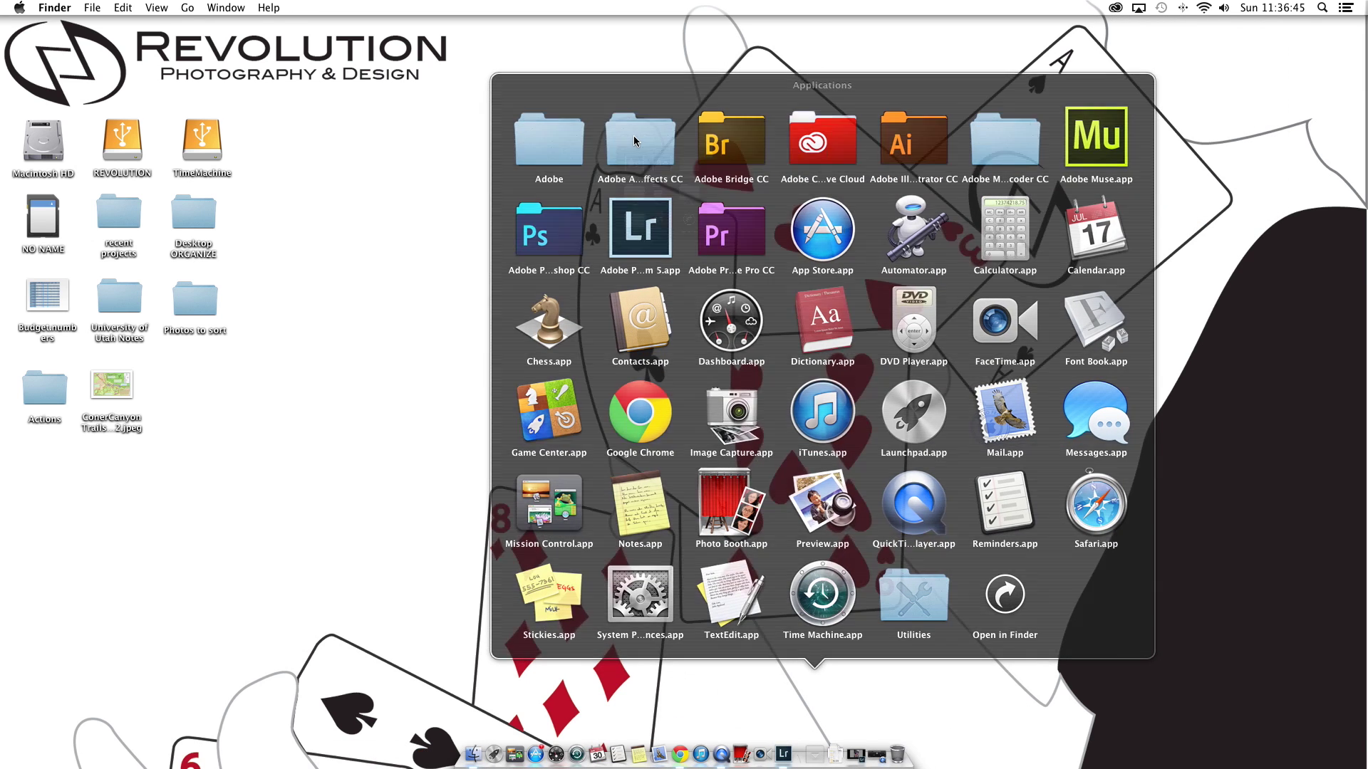
{"action": "left_click", "coordinate": [735, 411]}
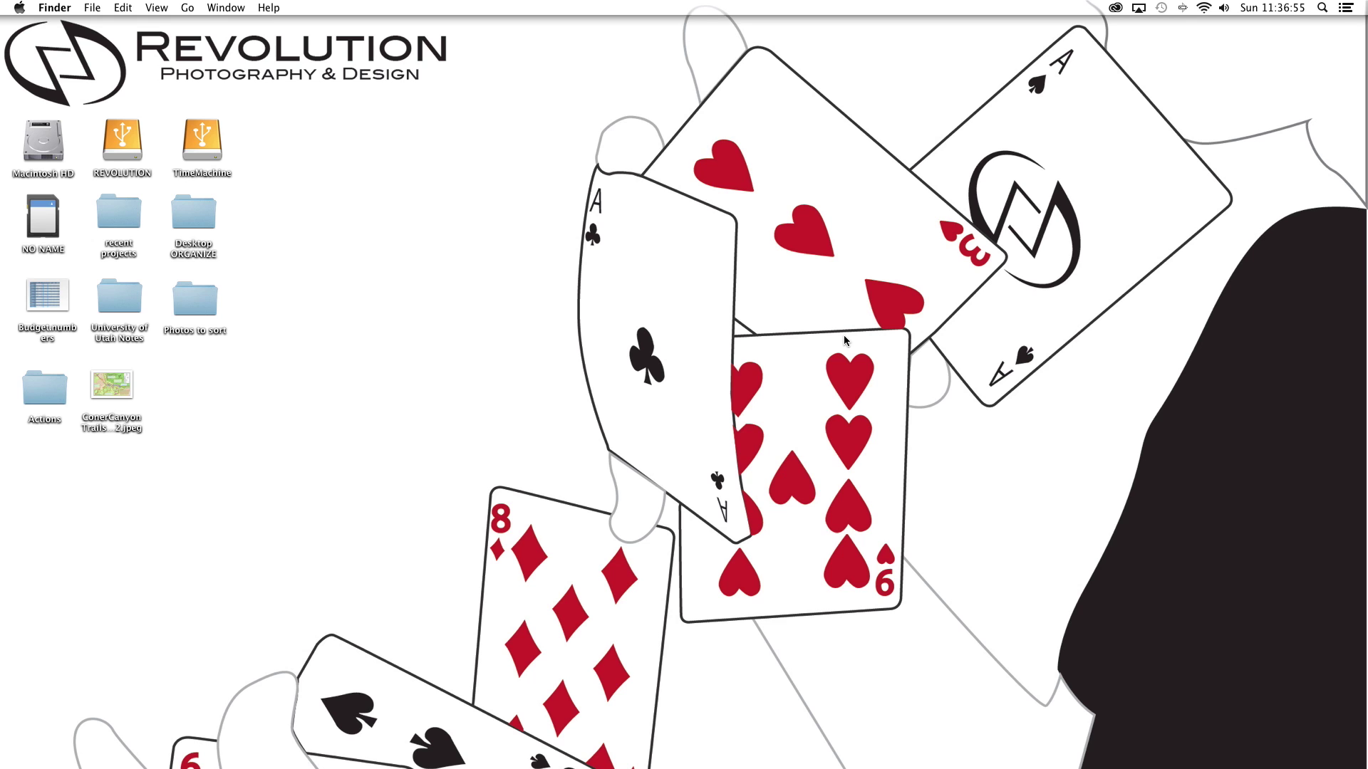
{"action": "mouse_move", "coordinate": [891, 766]}
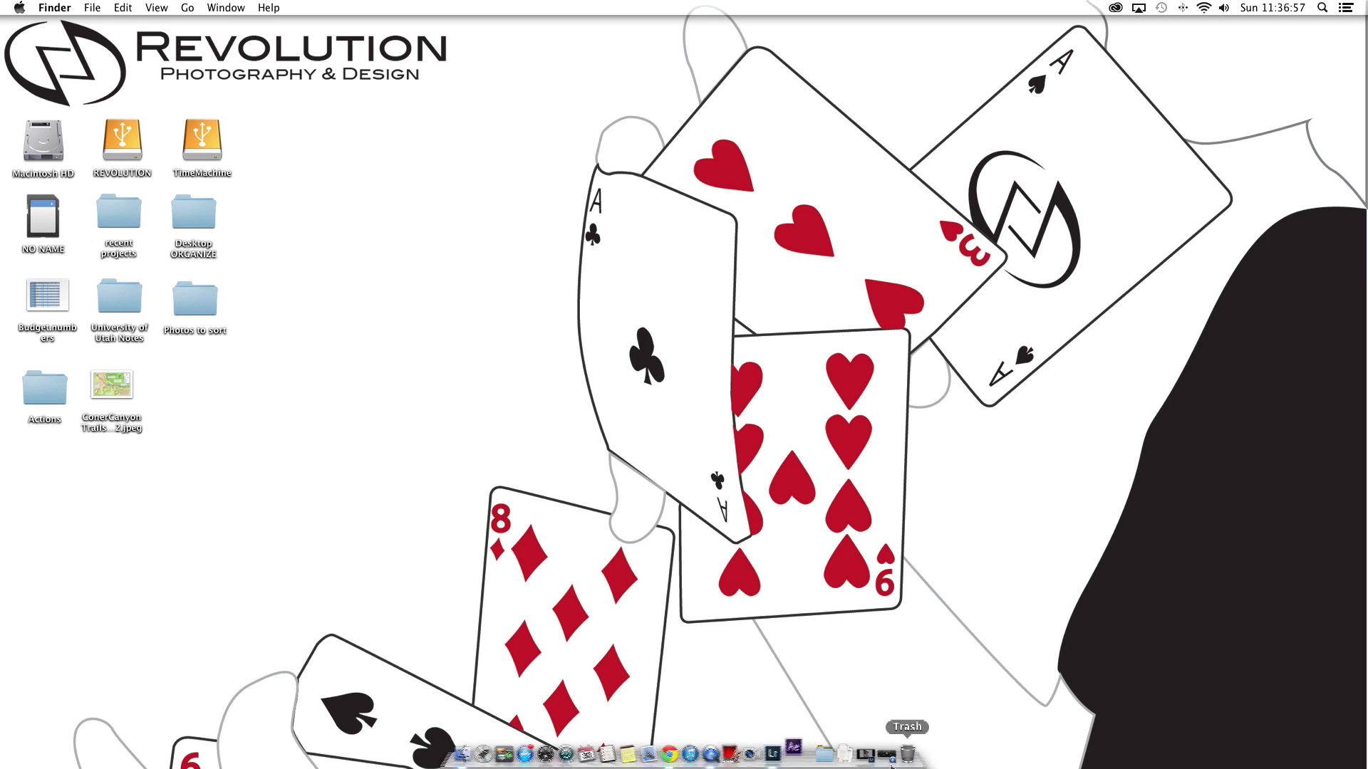
{"action": "left_click", "coordinate": [796, 752]}
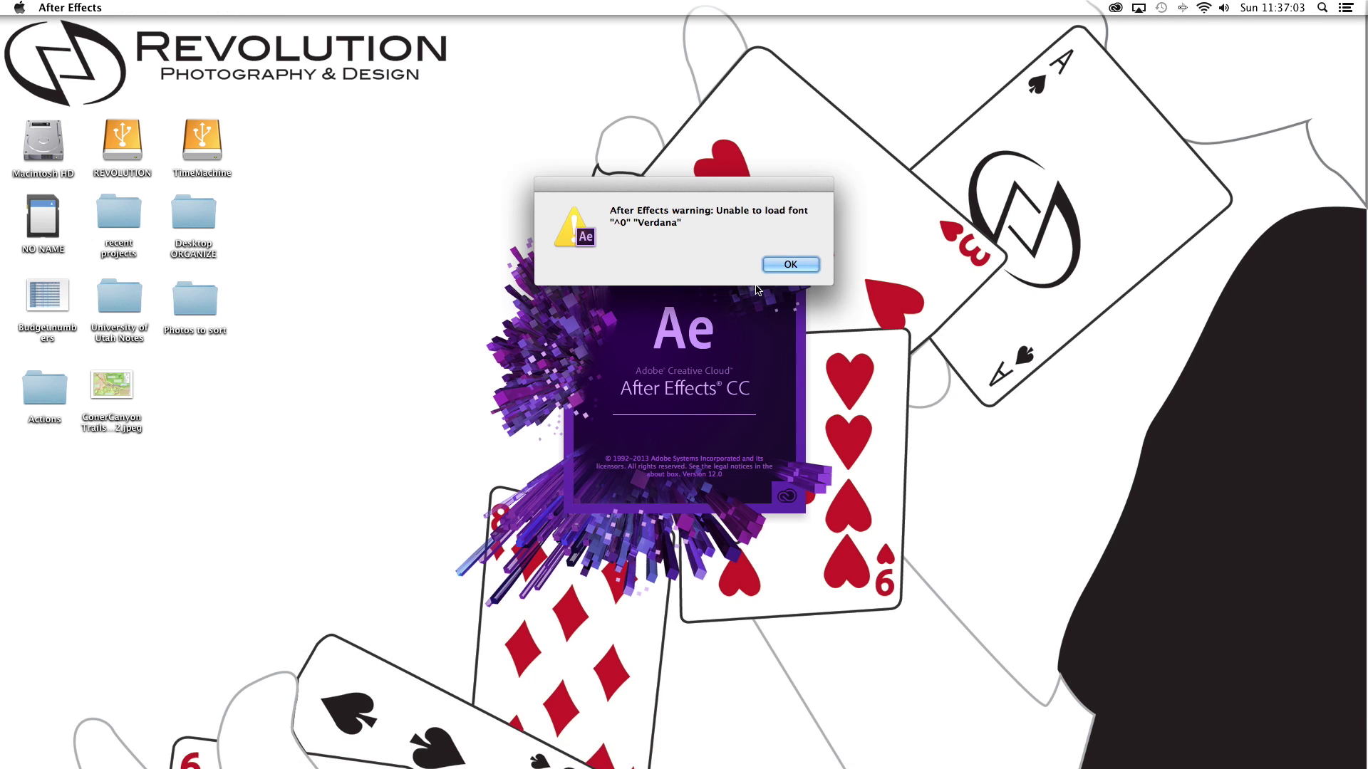
- Dismiss the Verdana and interface font warnings and the startup failure error, letting After Effects quit
{"action": "left_click", "coordinate": [788, 265]}
{"action": "left_click", "coordinate": [786, 271]}
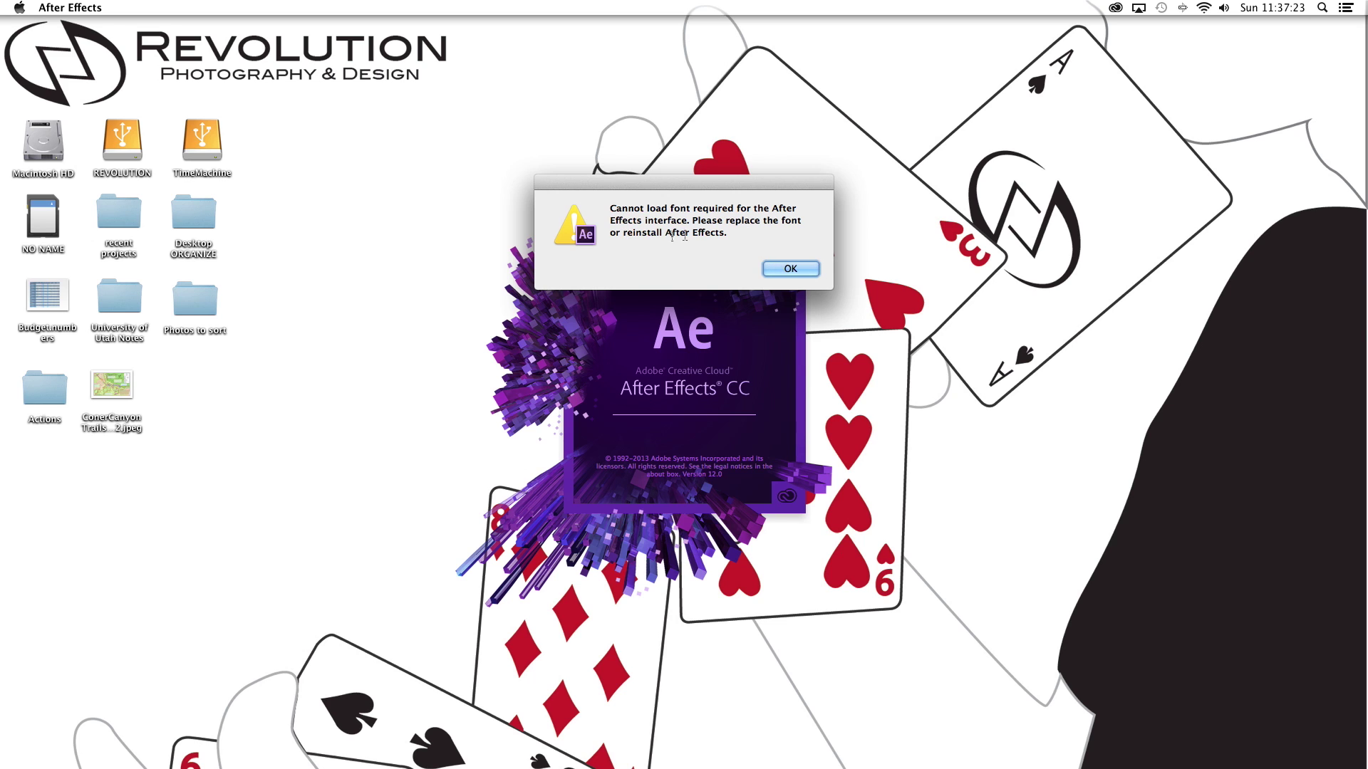
{"action": "left_click", "coordinate": [788, 268]}
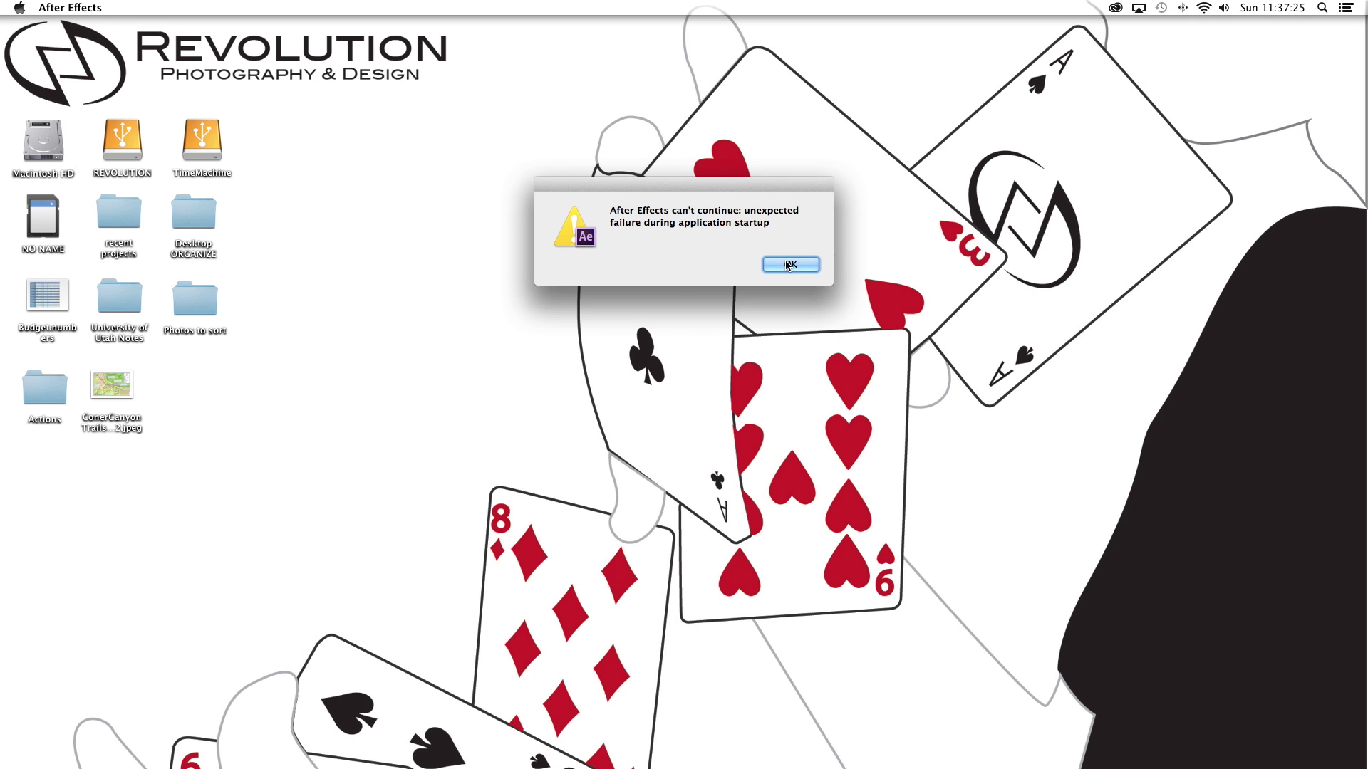
{"action": "left_click", "coordinate": [788, 265]}
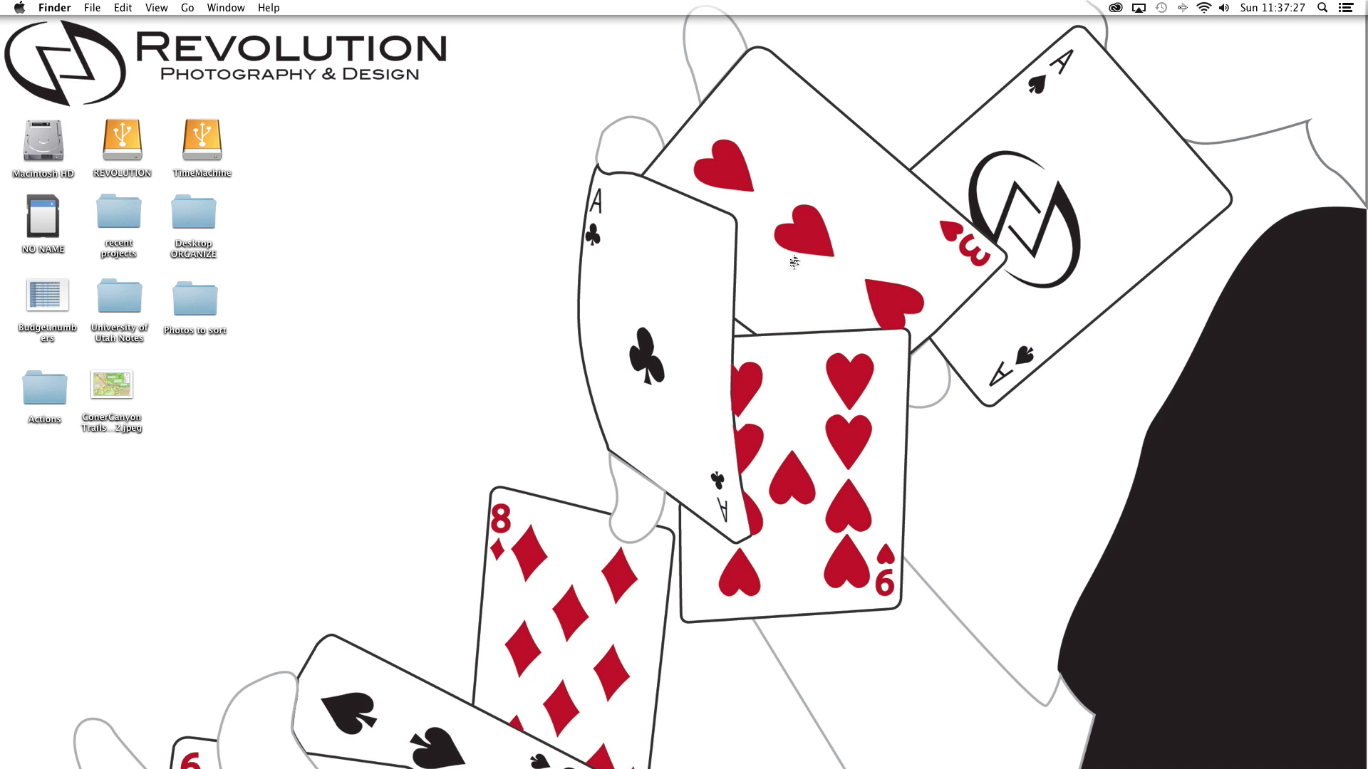
{"action": "left_click", "coordinate": [1115, 8]}
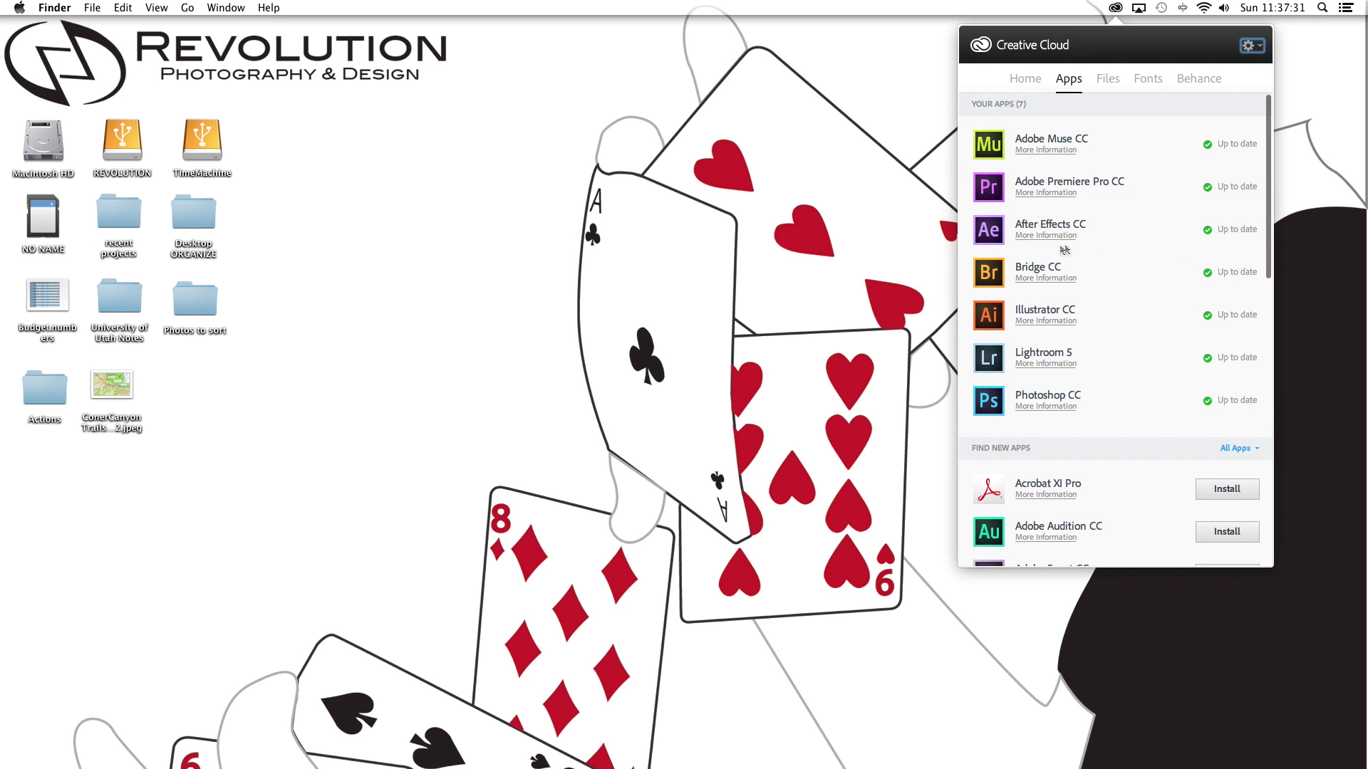
{"action": "scroll", "coordinate": [1146, 347], "scroll_direction": "down", "scroll_amount": 10}
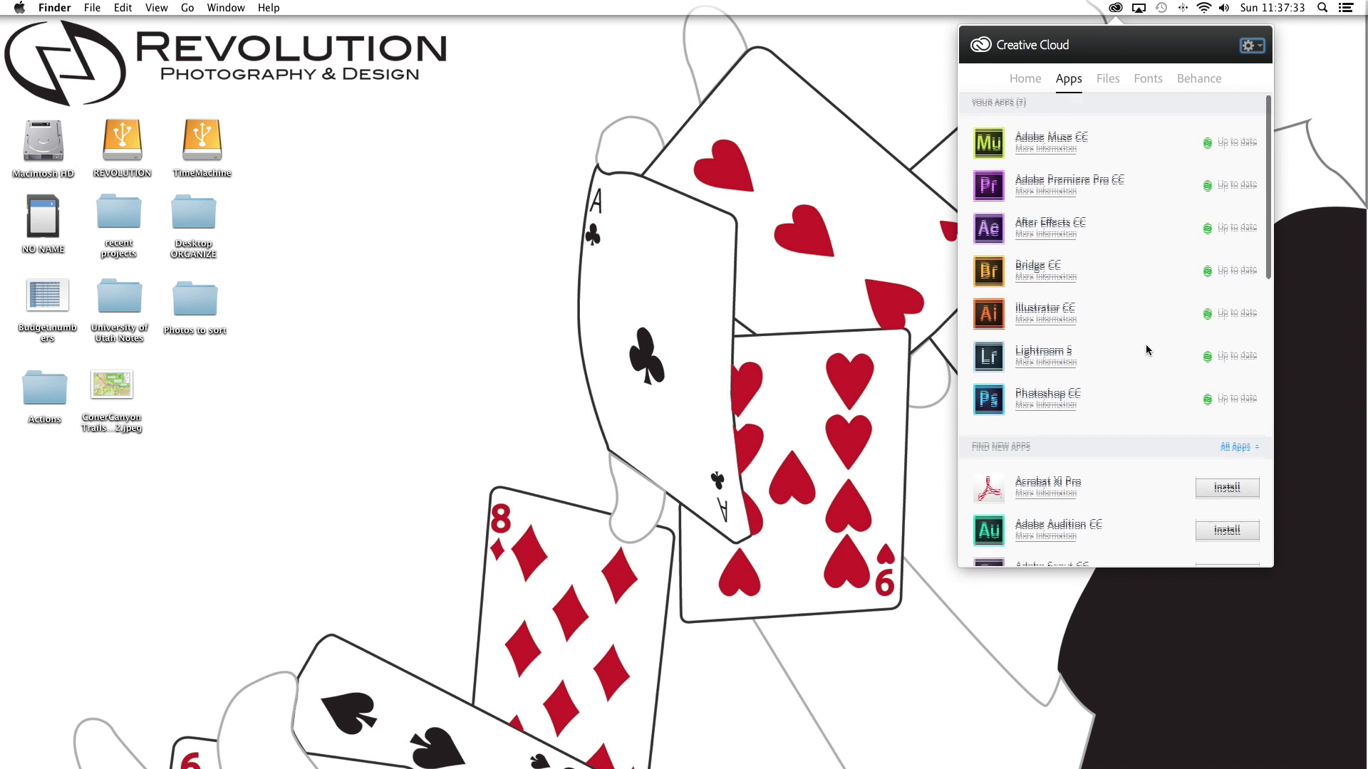
{"action": "scroll", "coordinate": [1146, 344], "scroll_direction": "up", "scroll_amount": 8}
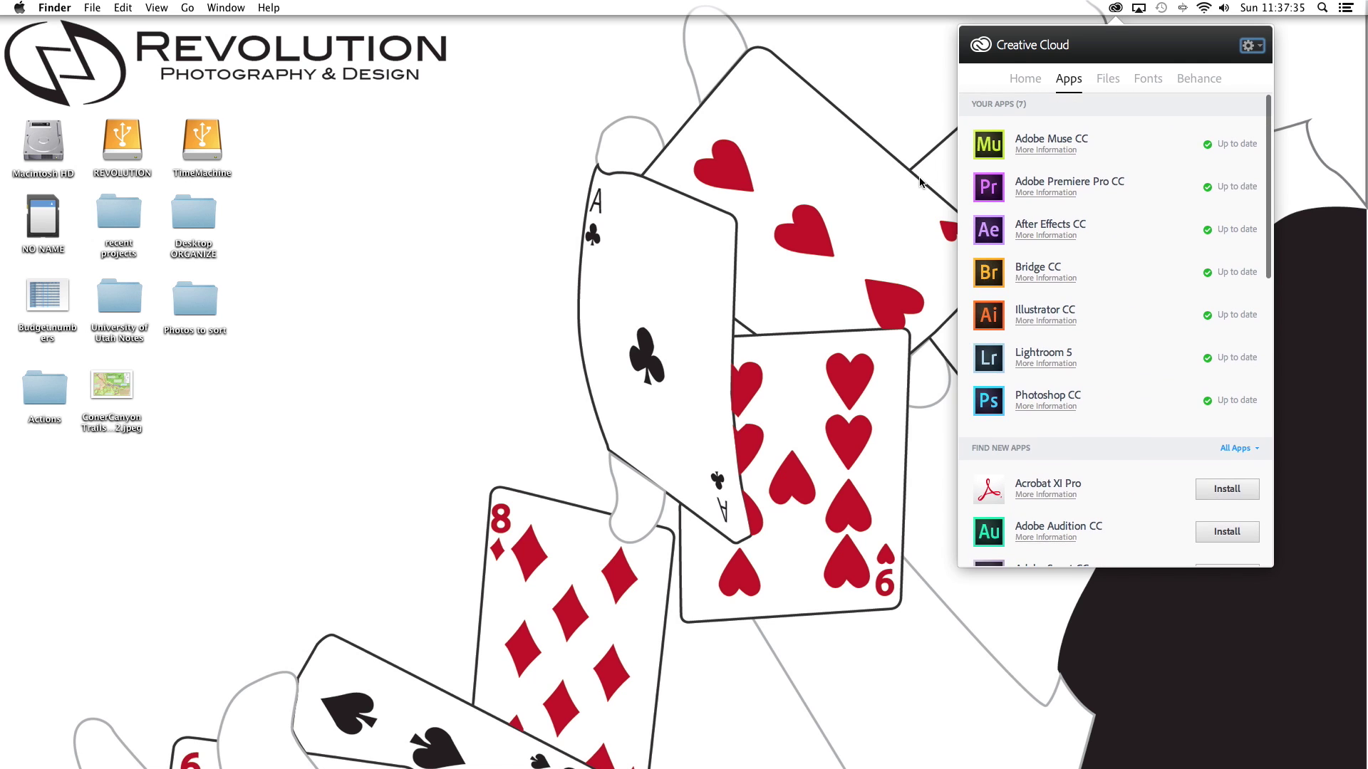
{"action": "key", "text": "Escape"}
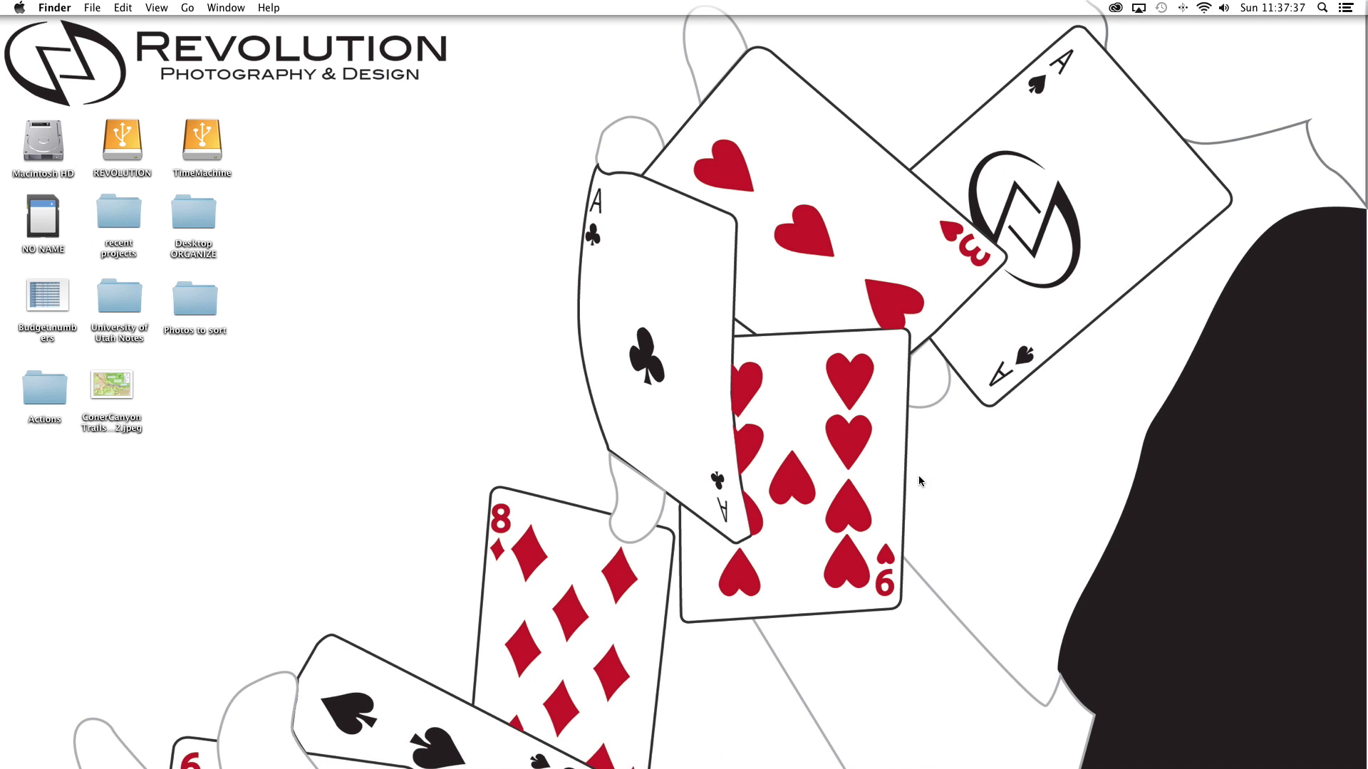
{"action": "mouse_move", "coordinate": [839, 747]}
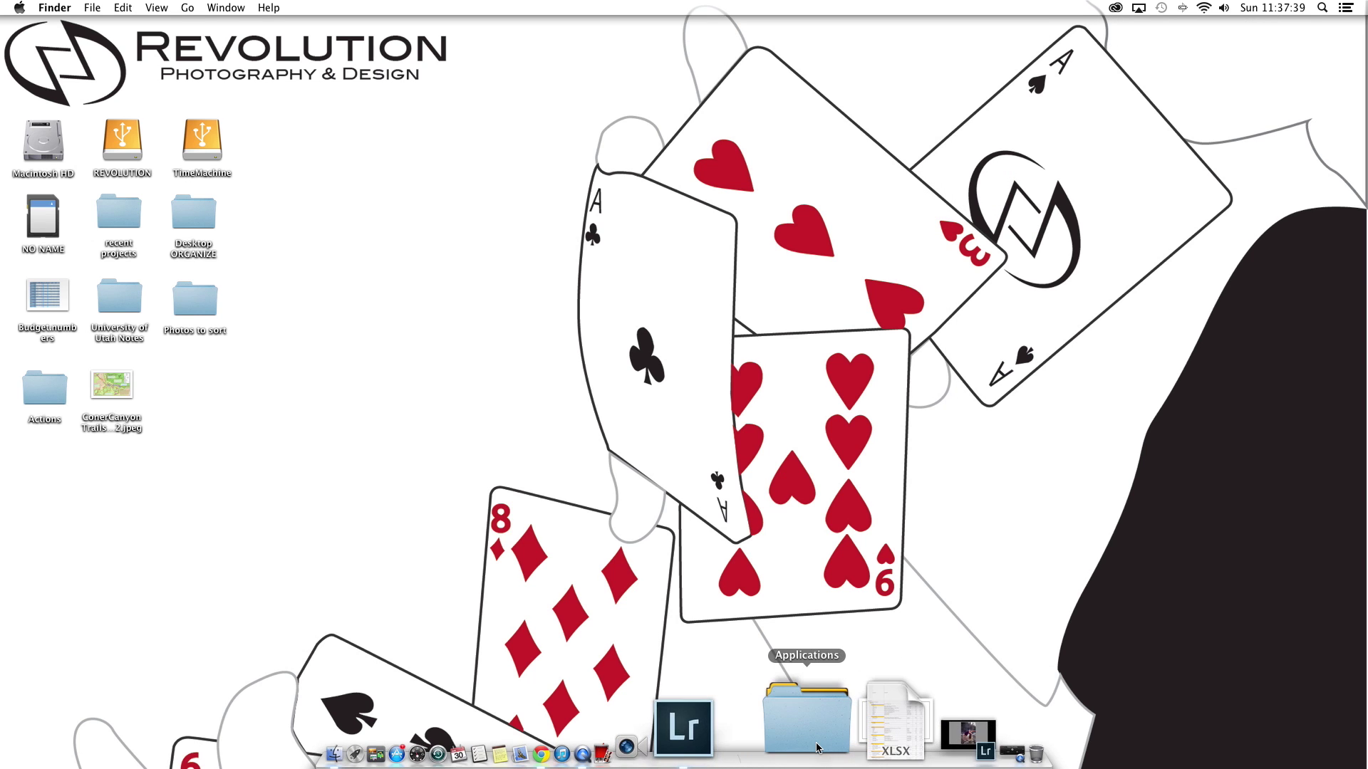
{"action": "left_click", "coordinate": [818, 748]}
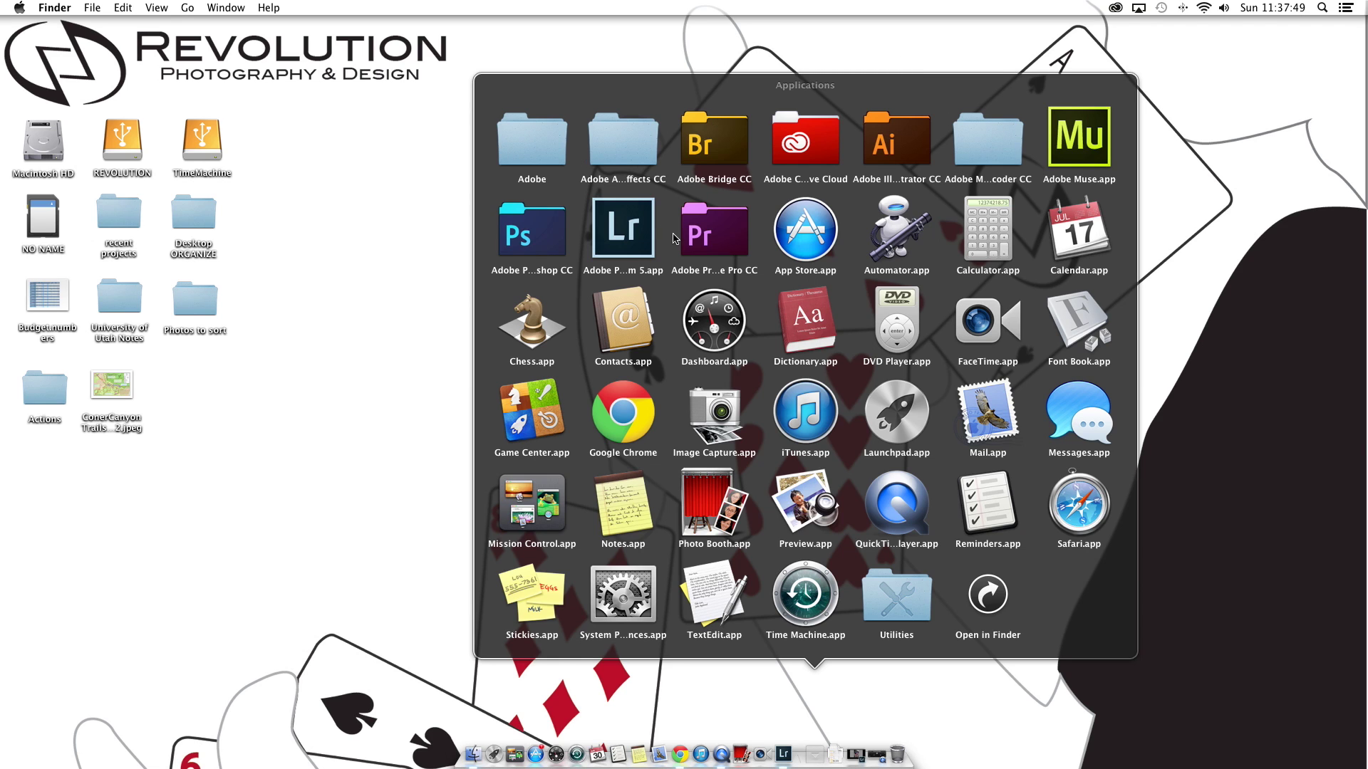
- Launch Uninstall Adobe After Effects CC from Utilities > Adobe Installers
{"action": "left_click", "coordinate": [904, 617]}
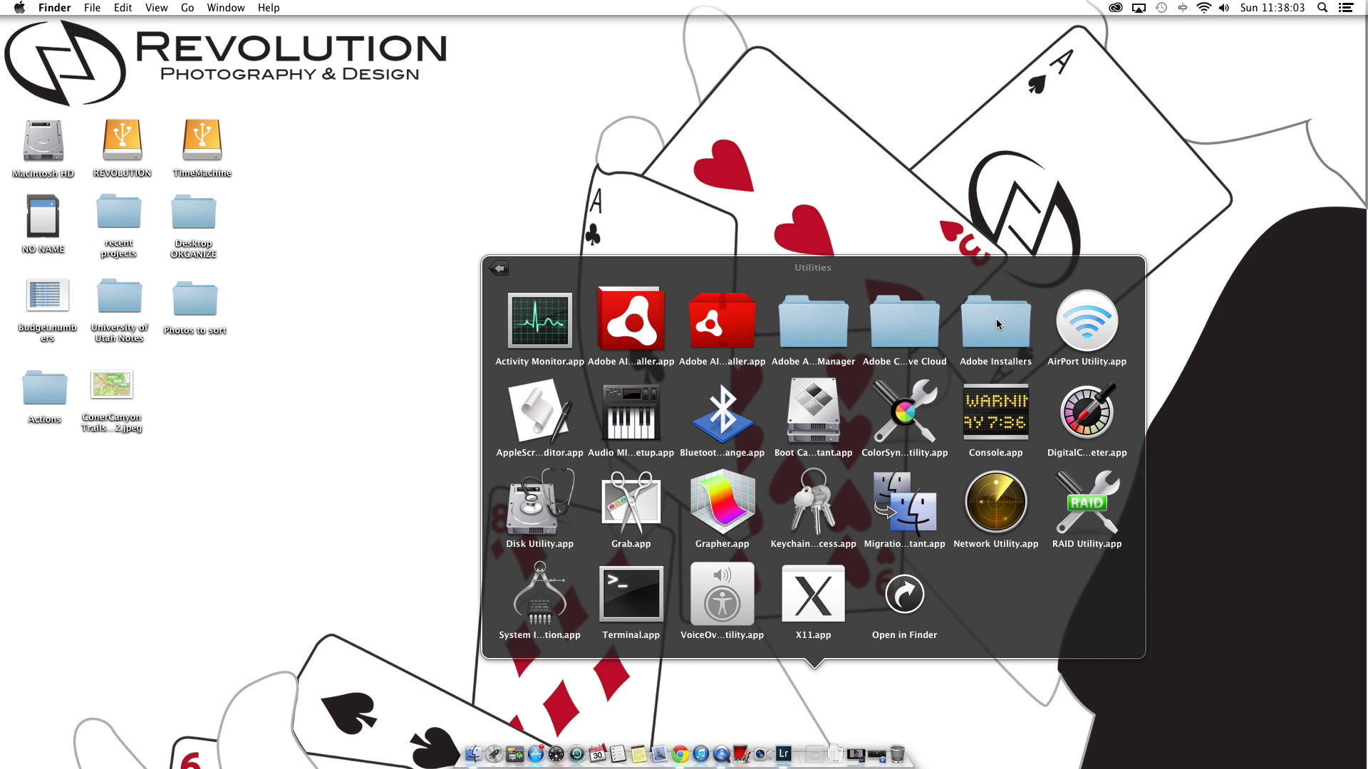
{"action": "left_click", "coordinate": [987, 334]}
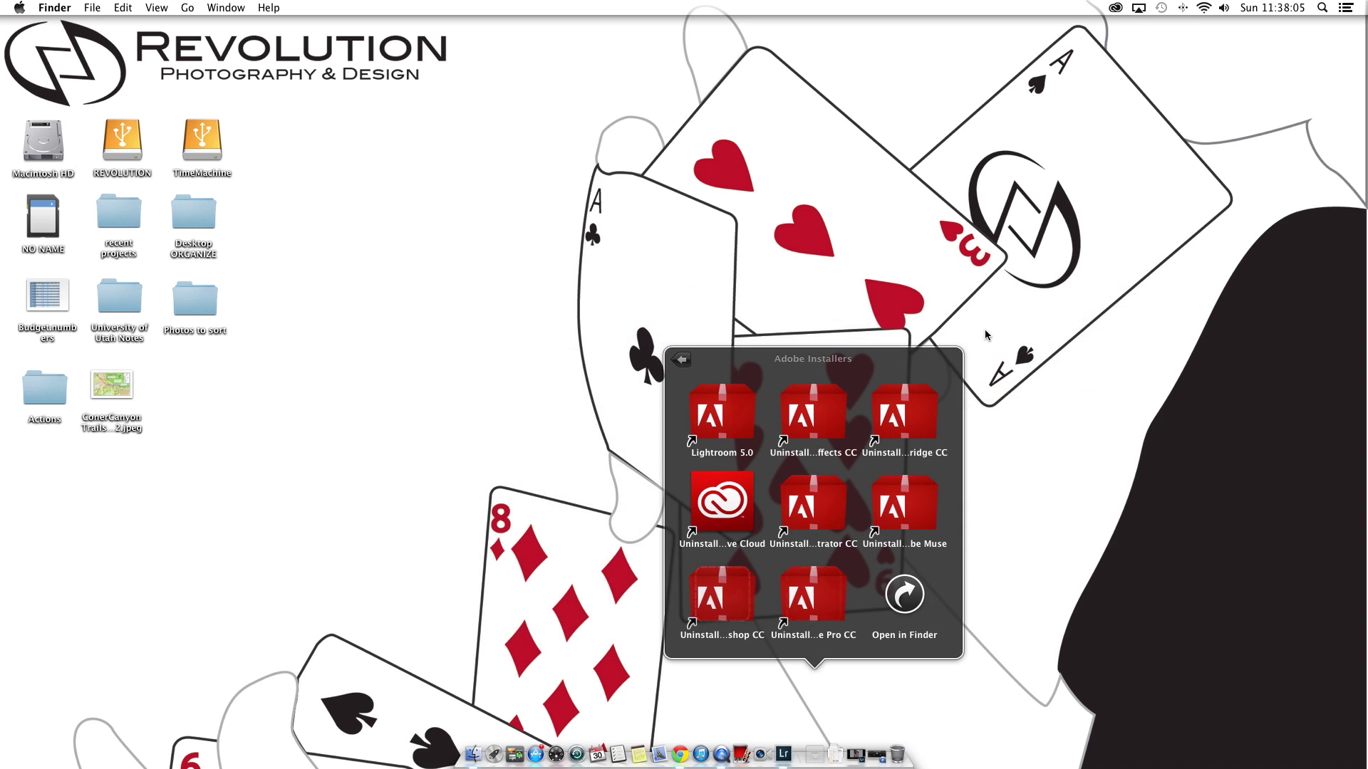
{"action": "left_click", "coordinate": [813, 439]}
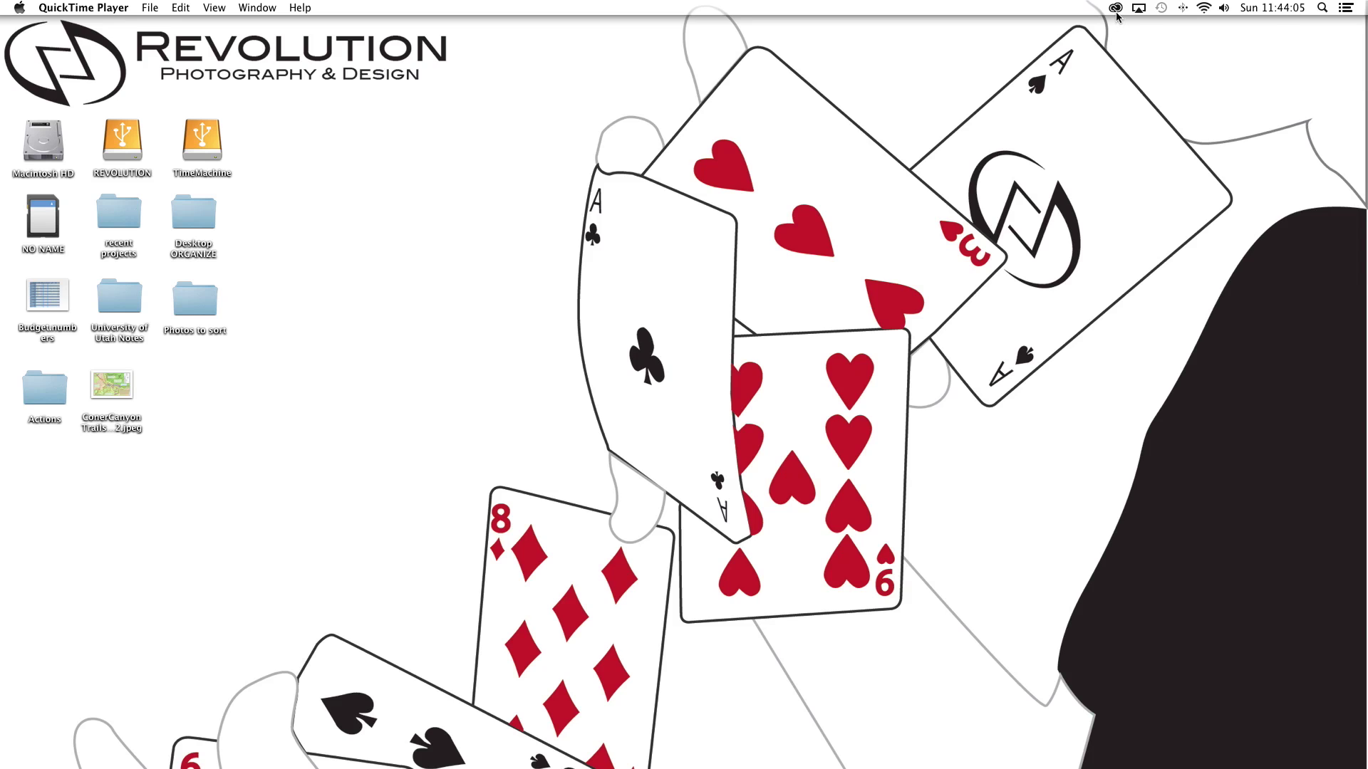
{"action": "left_click", "coordinate": [1116, 8]}
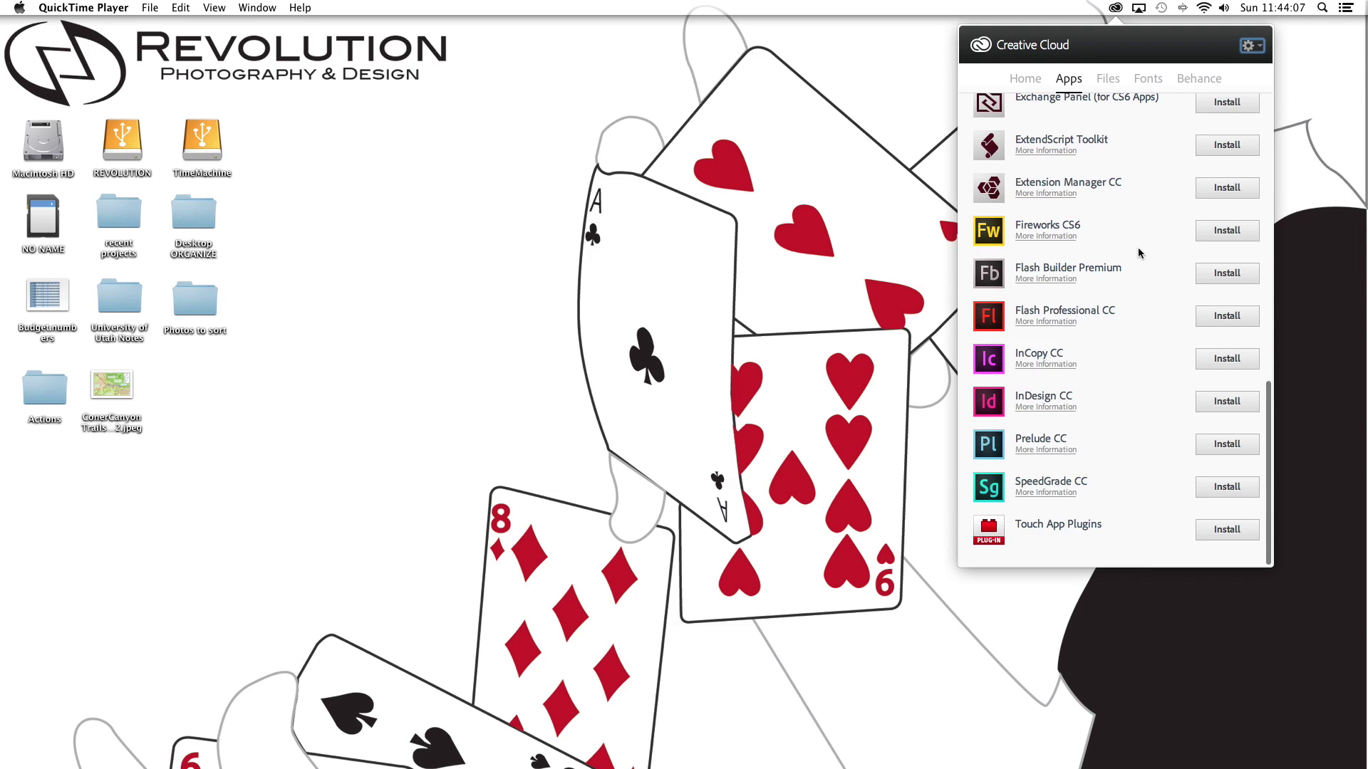
{"action": "scroll", "coordinate": [1139, 247], "scroll_direction": "up", "scroll_amount": 10}
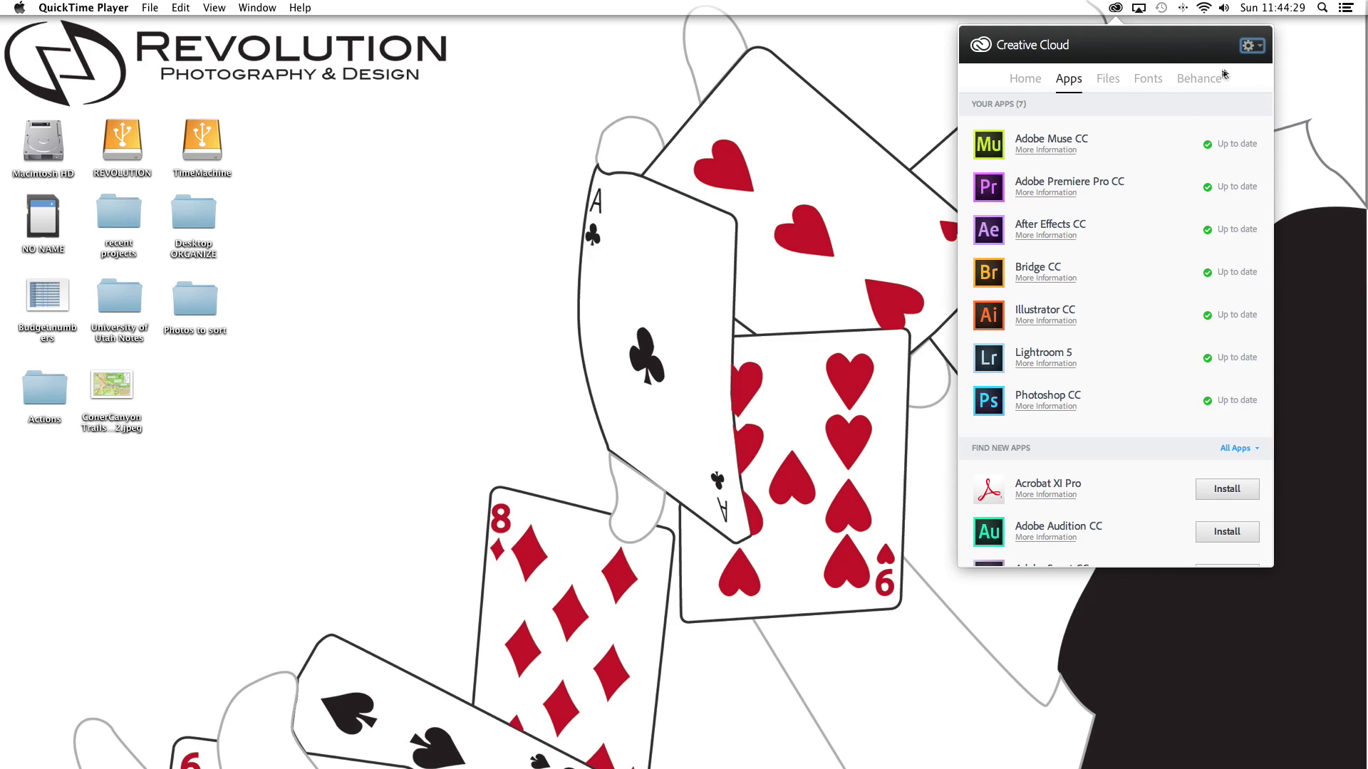
{"action": "left_click", "coordinate": [1154, 85]}
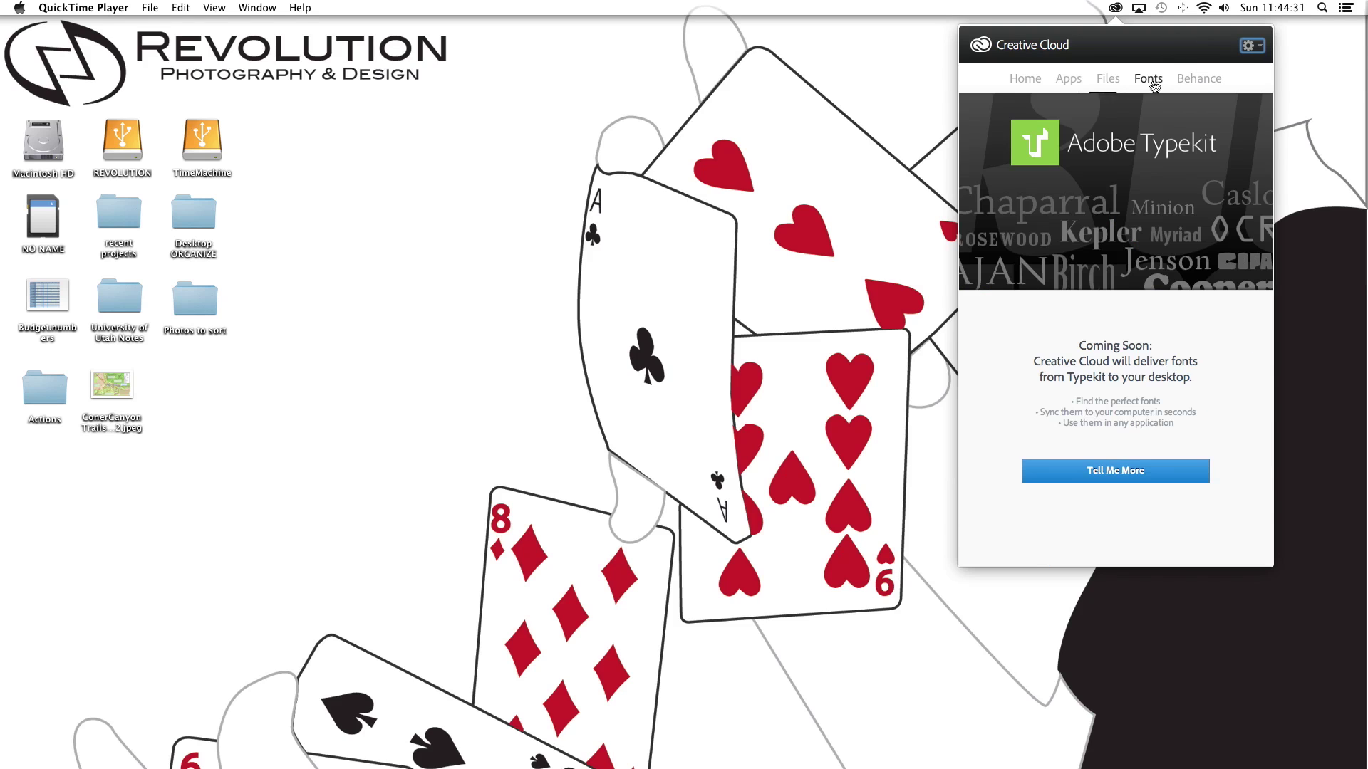
{"action": "left_click", "coordinate": [1098, 84]}
{"action": "left_click", "coordinate": [1077, 85]}
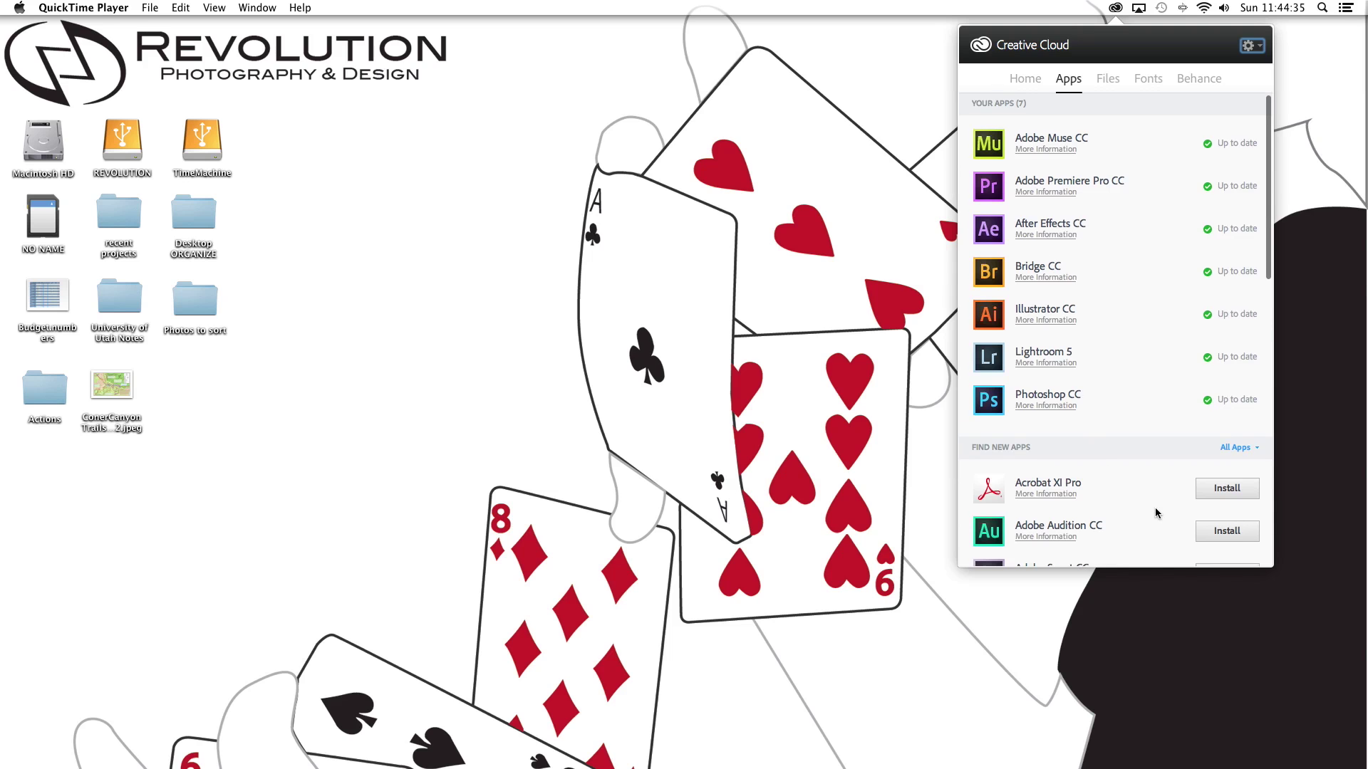
{"action": "scroll", "coordinate": [1156, 507], "scroll_direction": "down", "scroll_amount": 10}
{"action": "scroll", "coordinate": [1156, 507], "scroll_direction": "up", "scroll_amount": 4}
{"action": "scroll", "coordinate": [1156, 507], "scroll_direction": "up", "scroll_amount": 2}
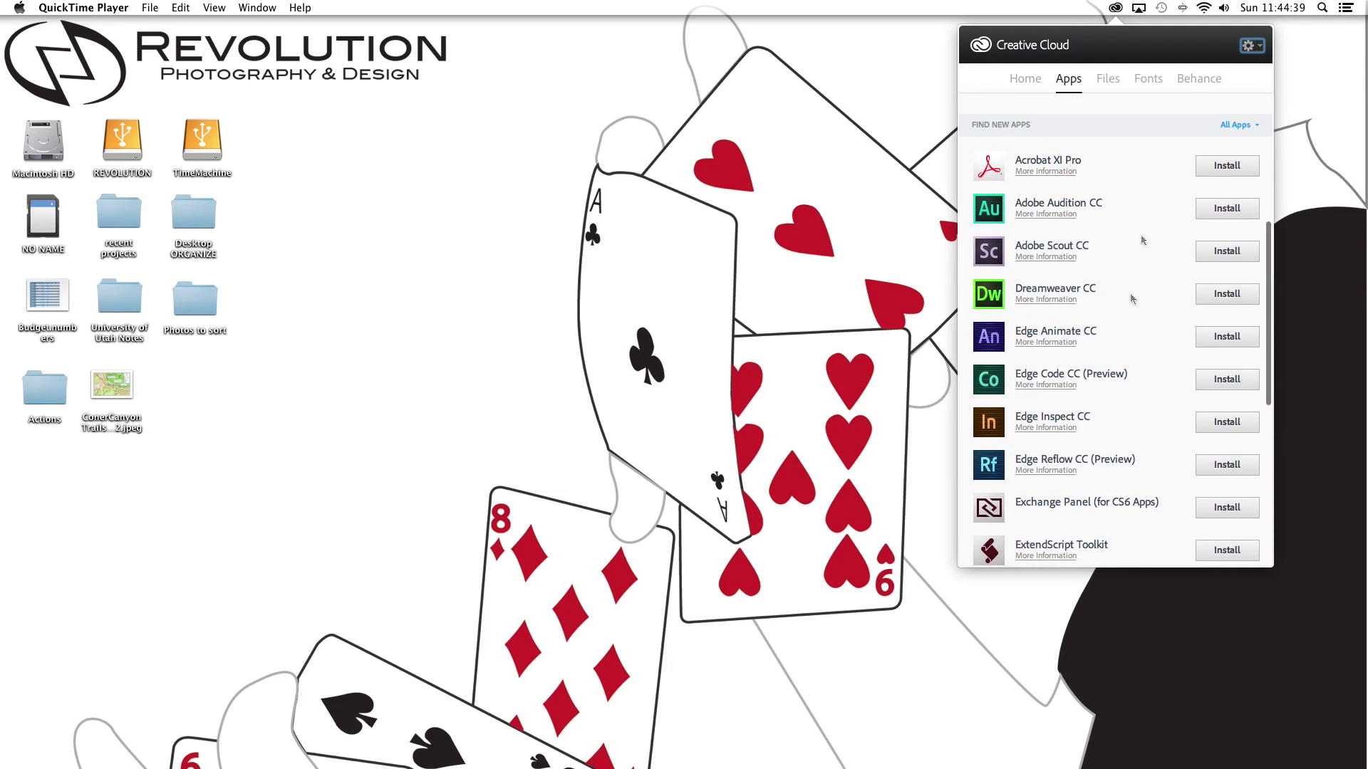
{"action": "scroll", "coordinate": [1101, 441], "scroll_direction": "down", "scroll_amount": 5}
{"action": "scroll", "coordinate": [1100, 442], "scroll_direction": "up", "scroll_amount": 15}
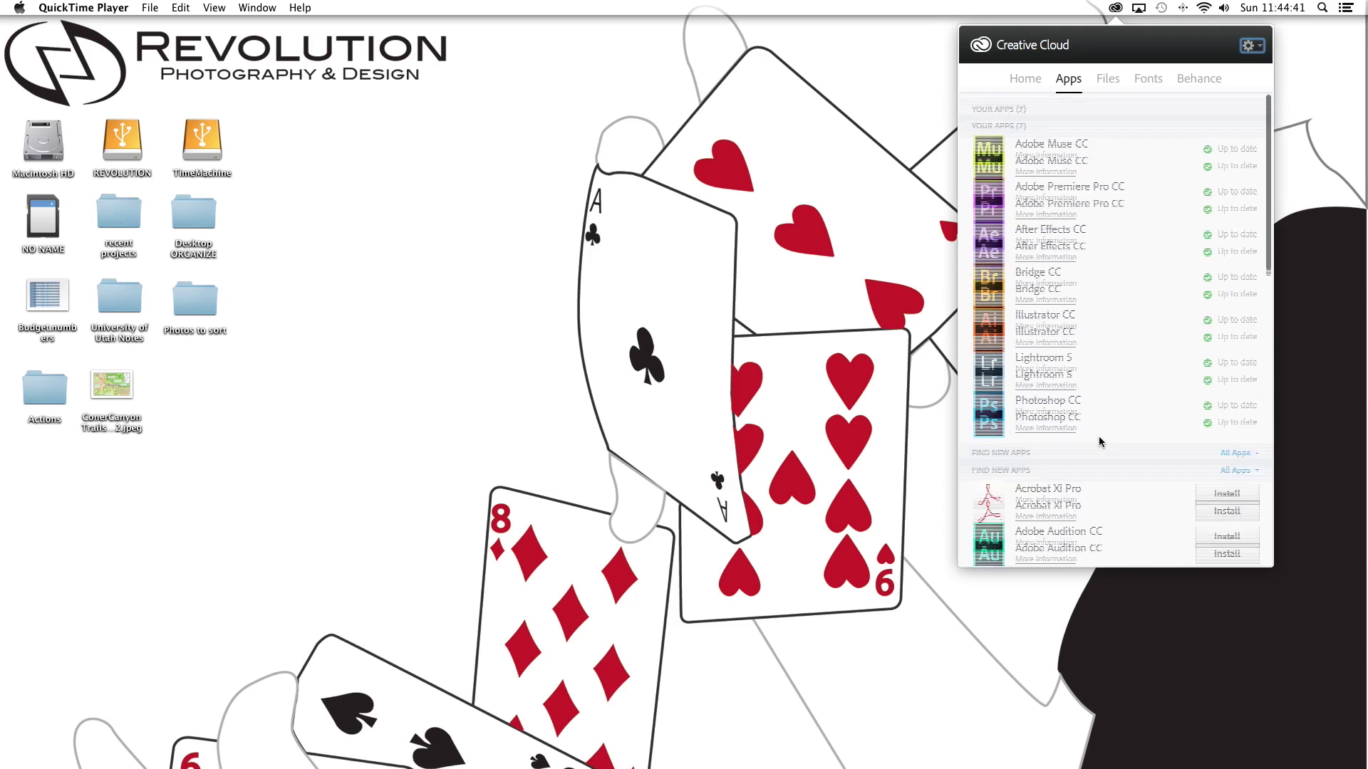
{"action": "left_click", "coordinate": [897, 222]}
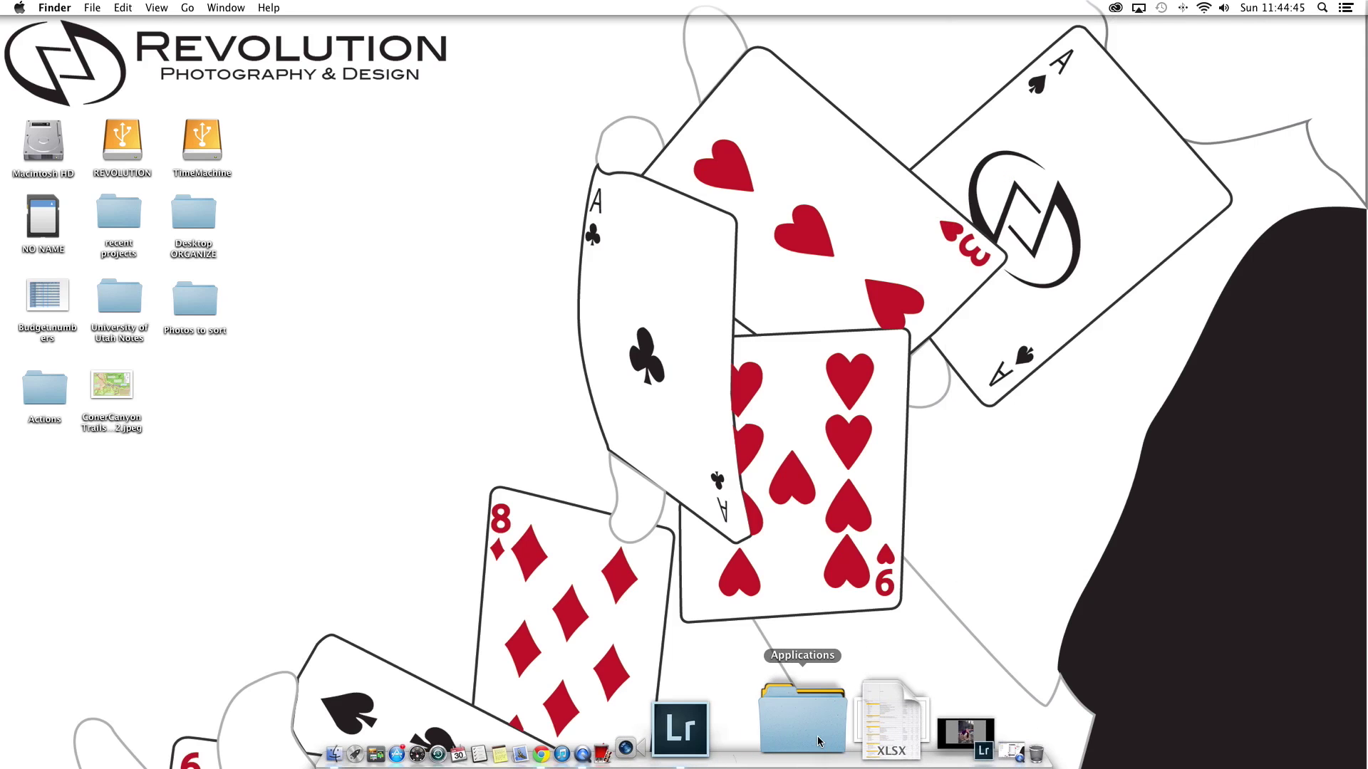
- Open Utilities > Adobe Installers in a window, widen its column to show full names, then close it
{"action": "left_click", "coordinate": [812, 723]}
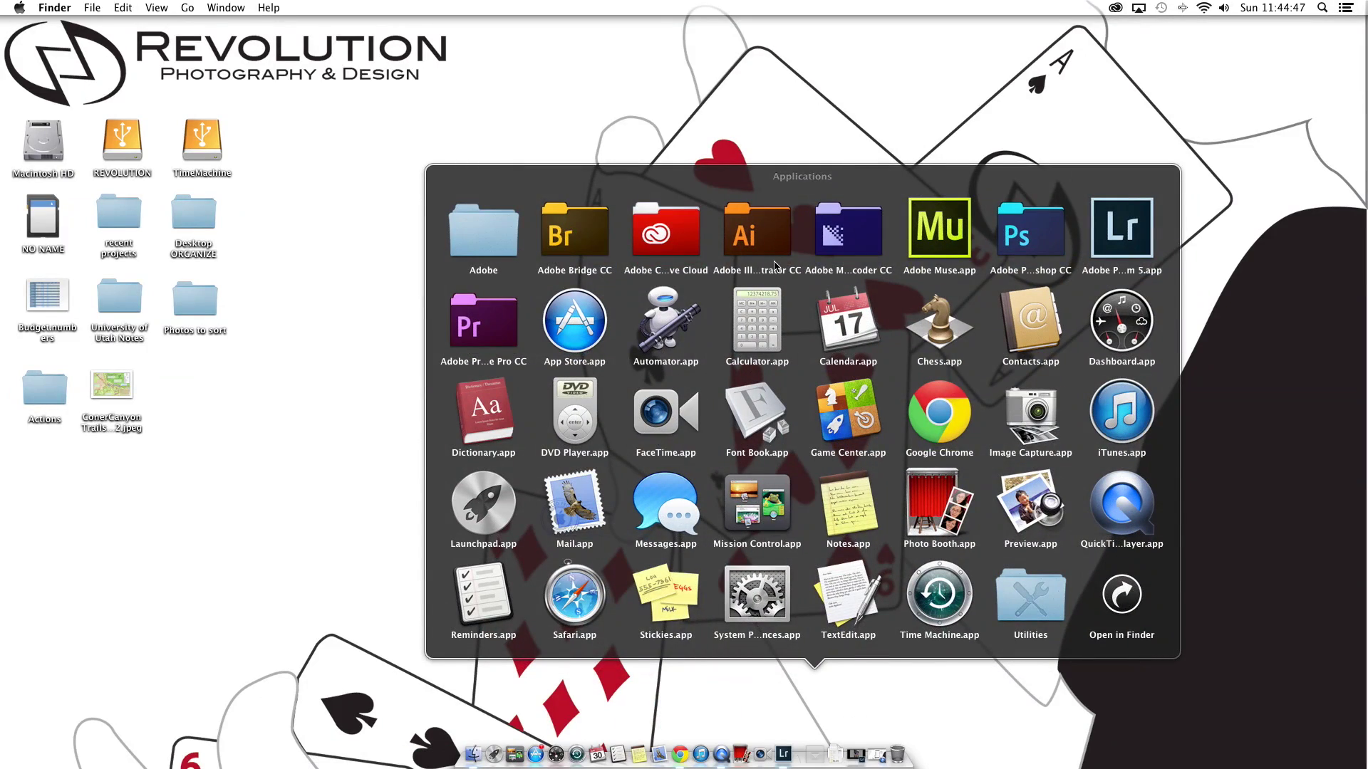
{"action": "left_click", "coordinate": [1027, 595]}
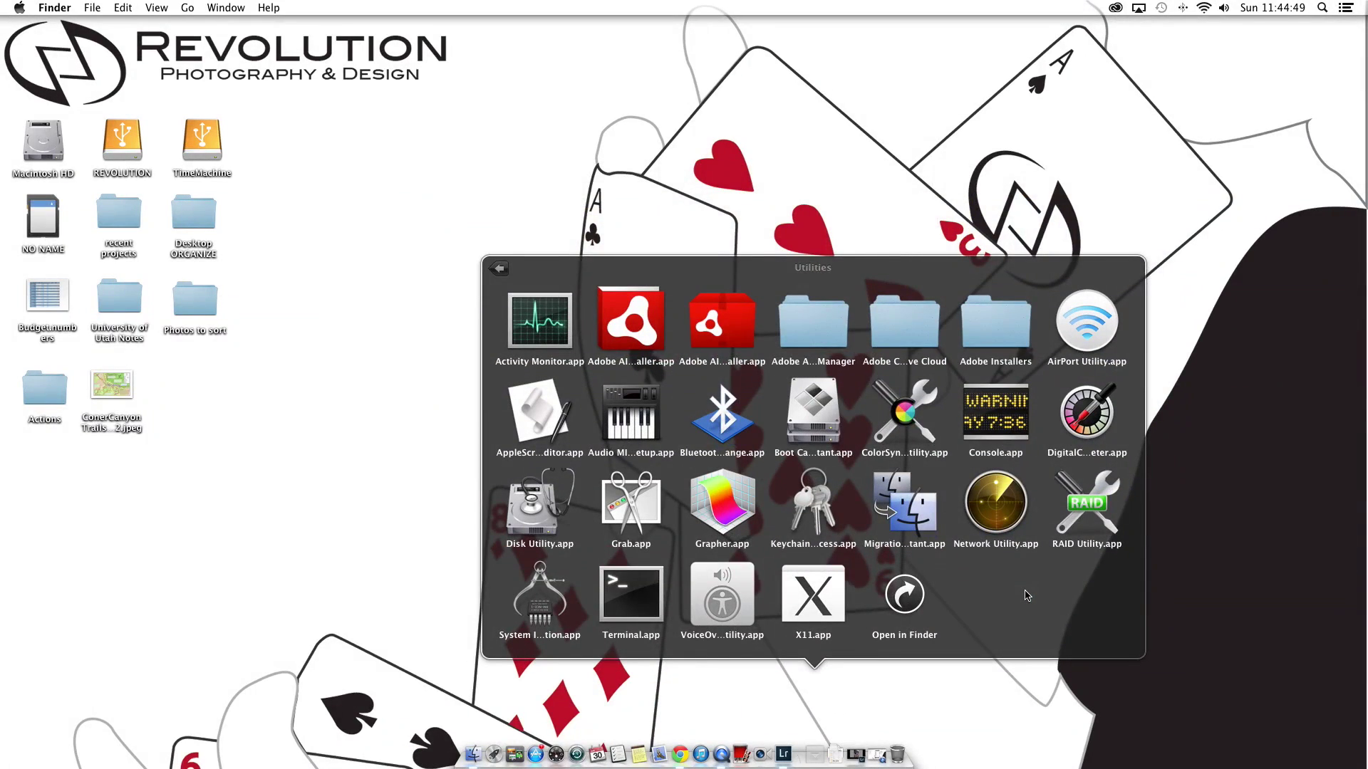
{"action": "left_click", "coordinate": [999, 328]}
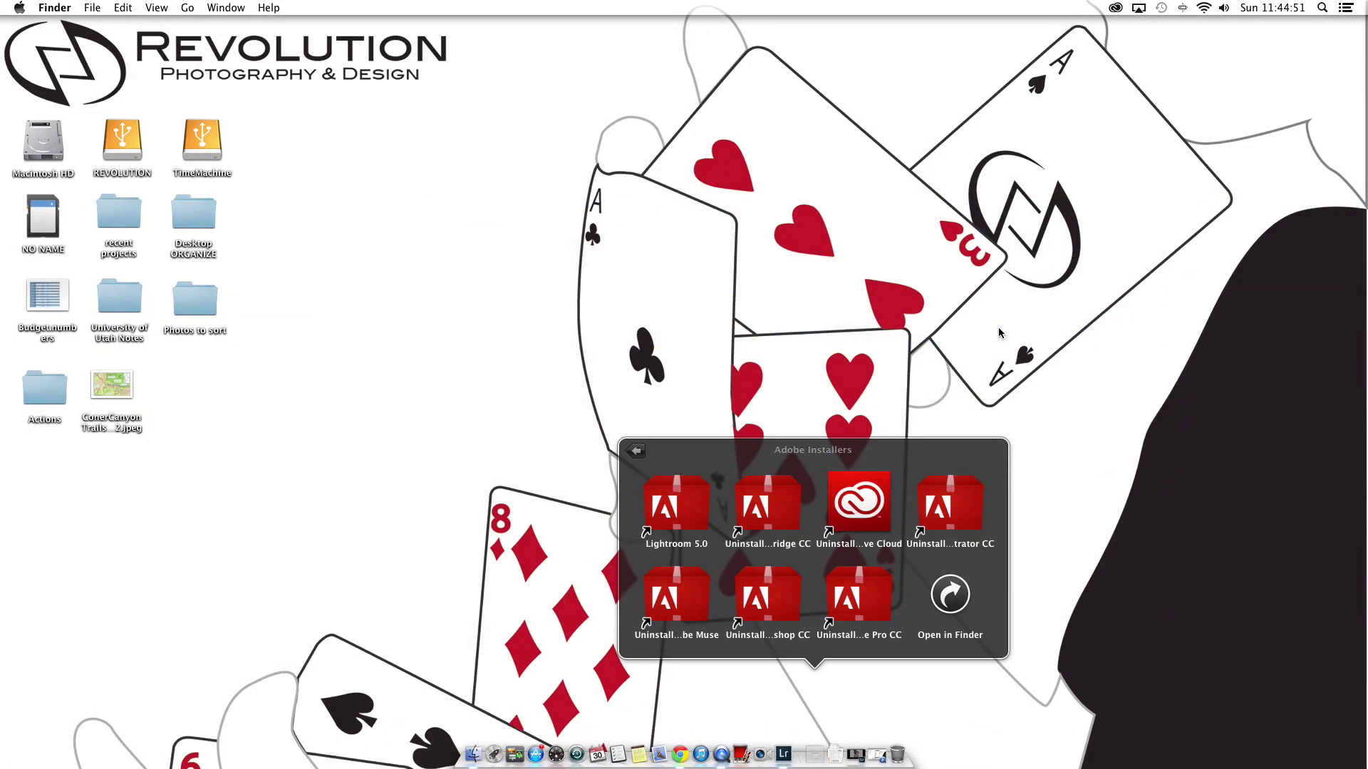
{"action": "left_click", "coordinate": [952, 597]}
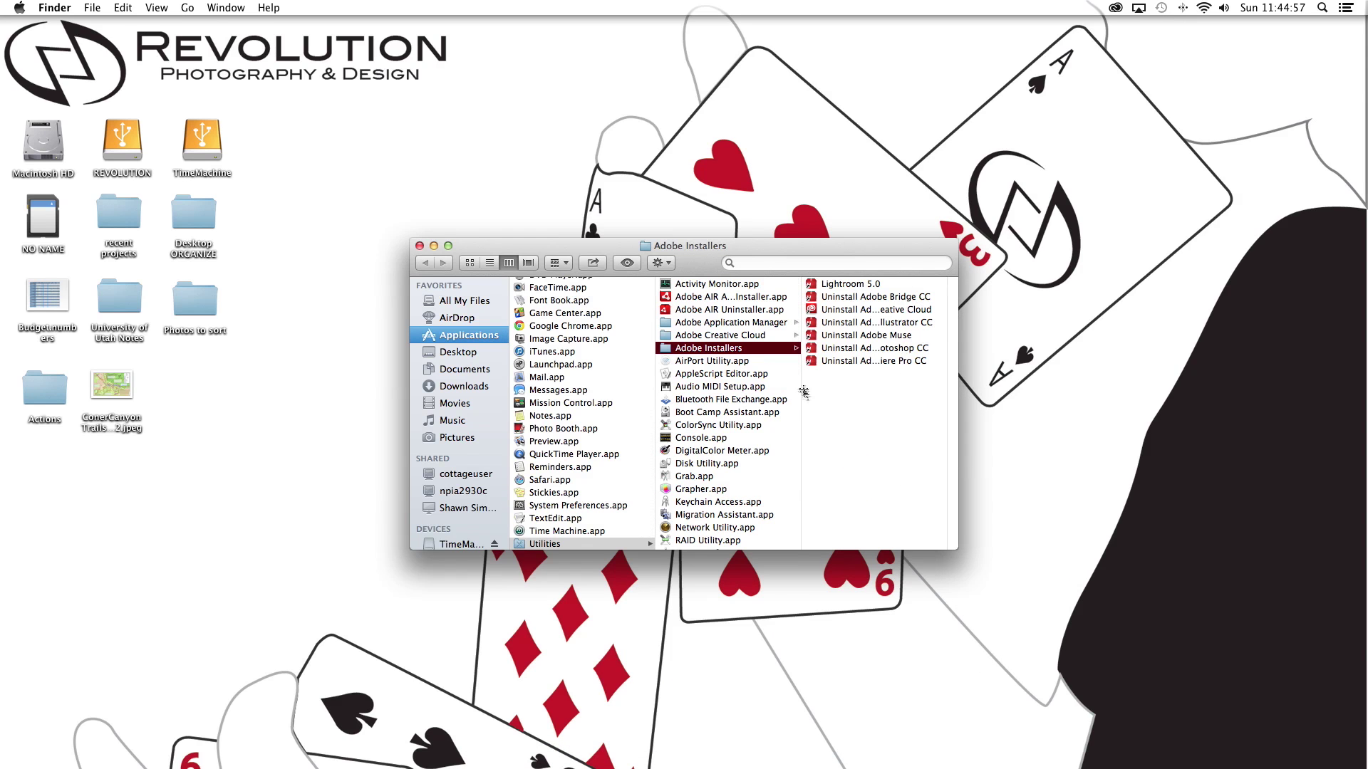
{"action": "left_click_drag", "start_coordinate": [801, 391], "coordinate": [771, 392]}
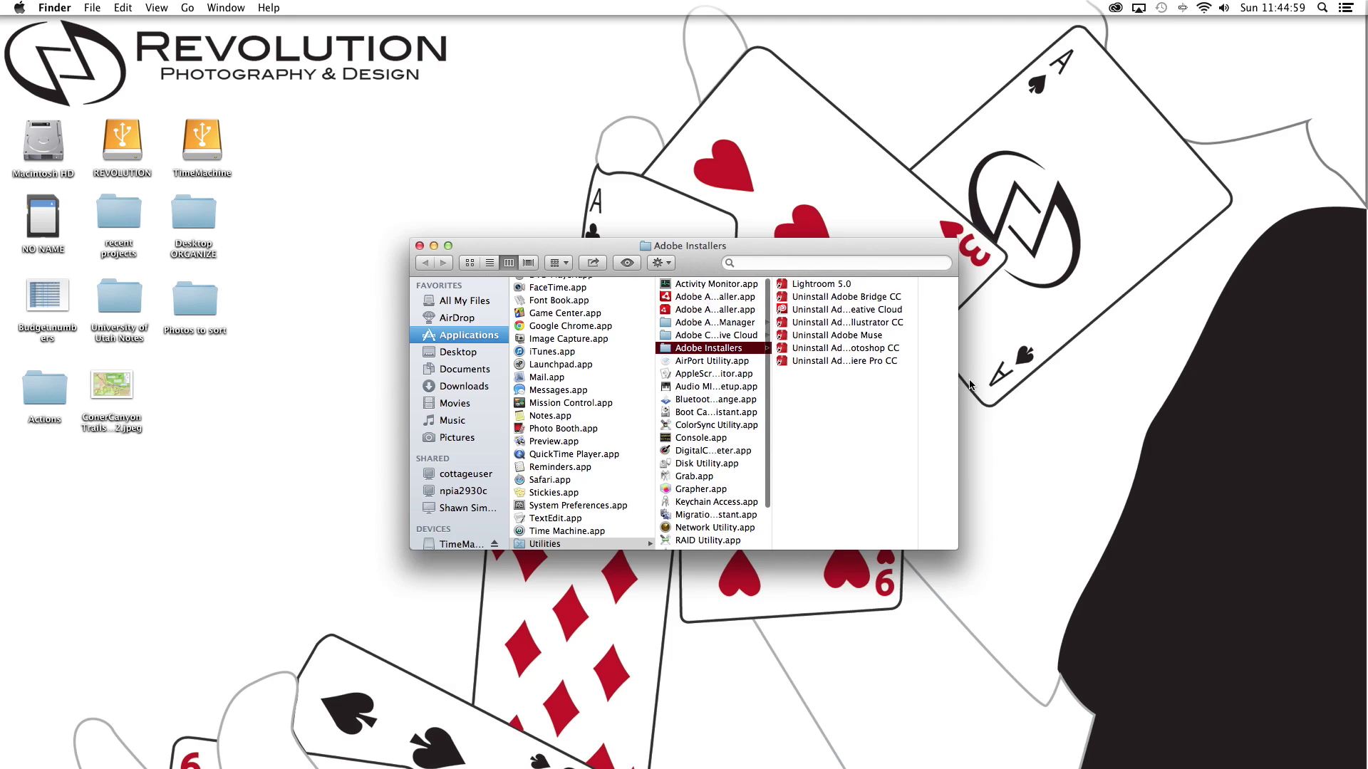
{"action": "left_click_drag", "start_coordinate": [917, 385], "coordinate": [951, 385]}
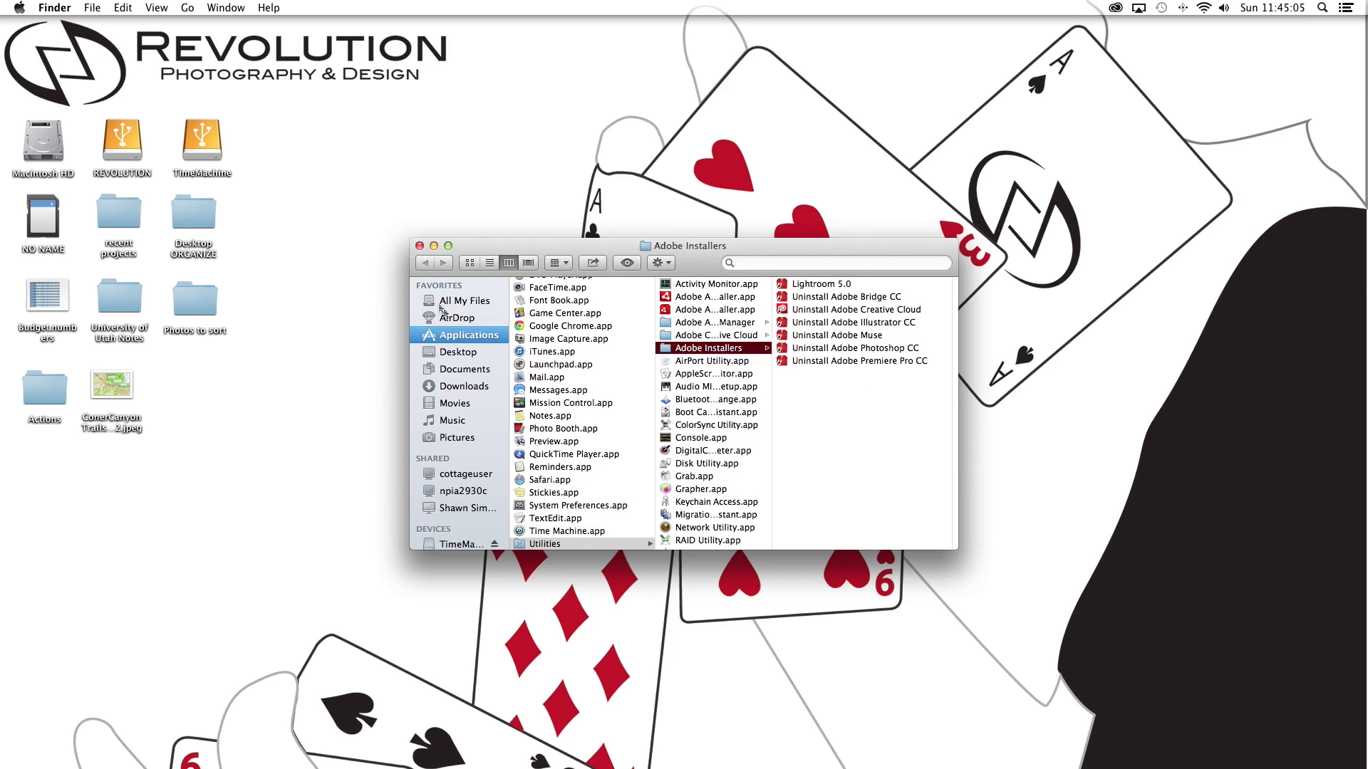
{"action": "left_click", "coordinate": [420, 245]}
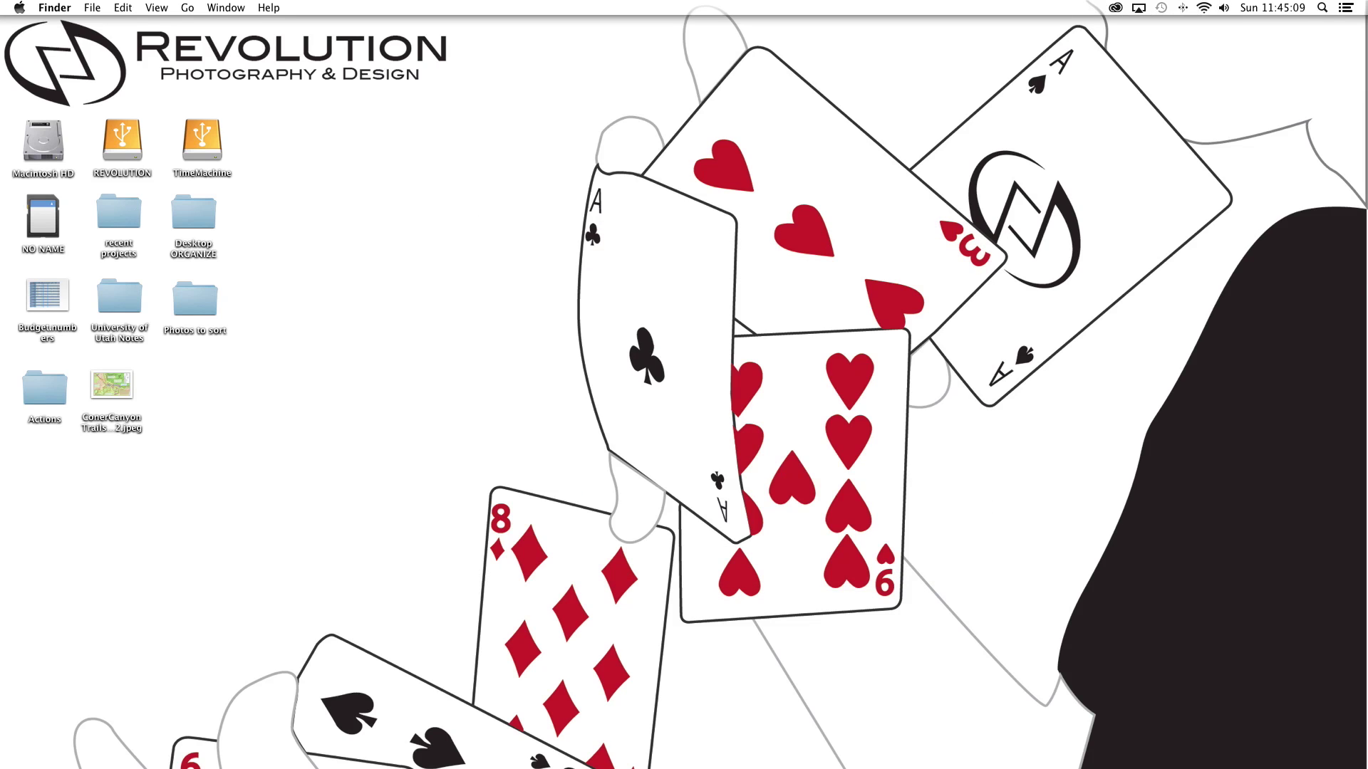
{"action": "left_click", "coordinate": [1116, 7]}
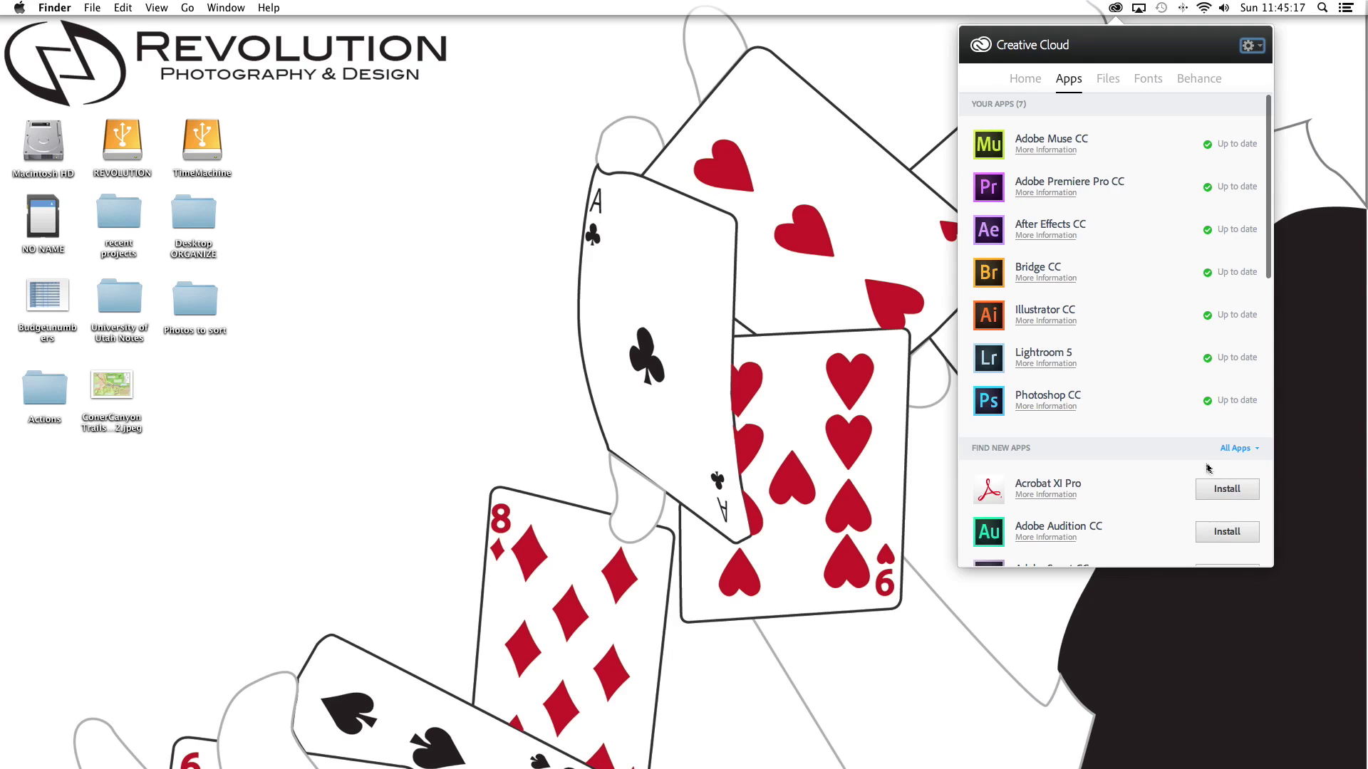
{"action": "scroll", "coordinate": [1208, 468], "scroll_direction": "down", "scroll_amount": 5}
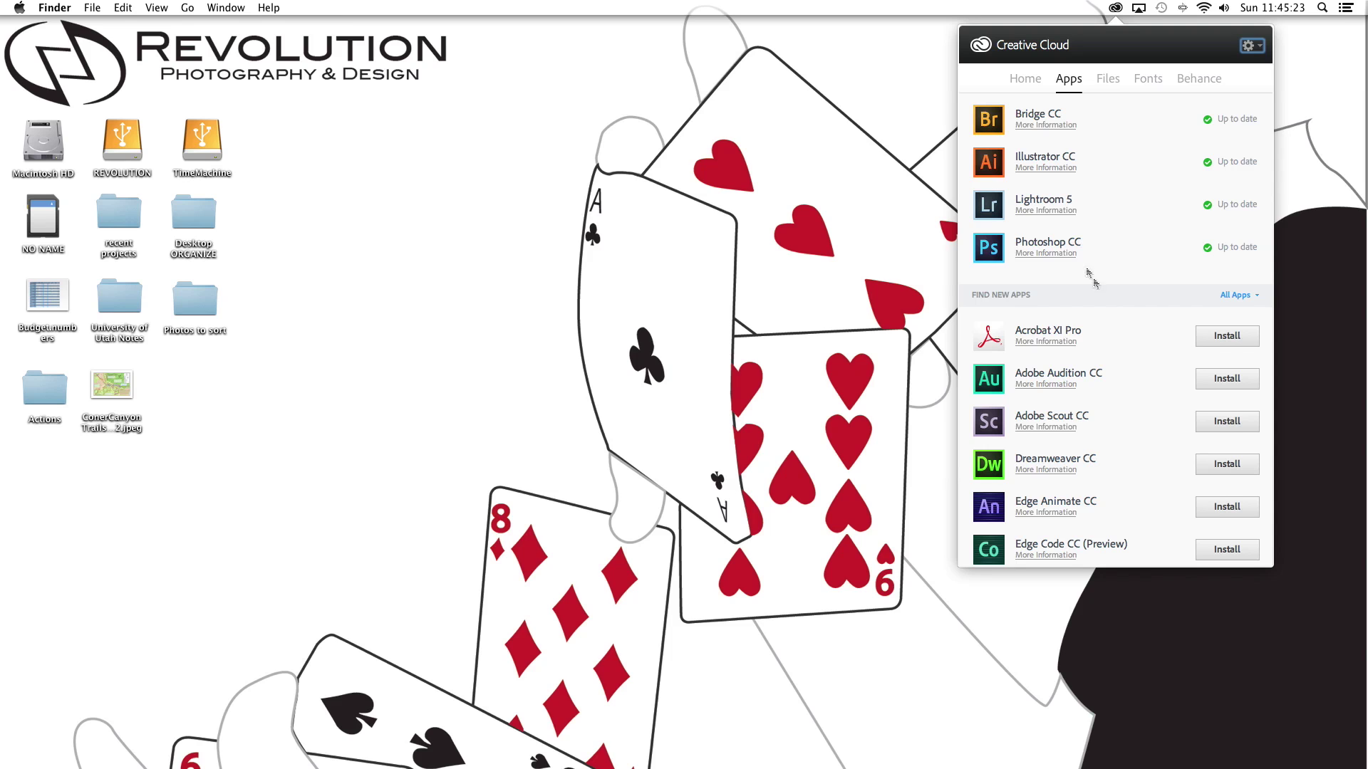
{"action": "scroll", "coordinate": [1090, 280], "scroll_direction": "up", "scroll_amount": 5}
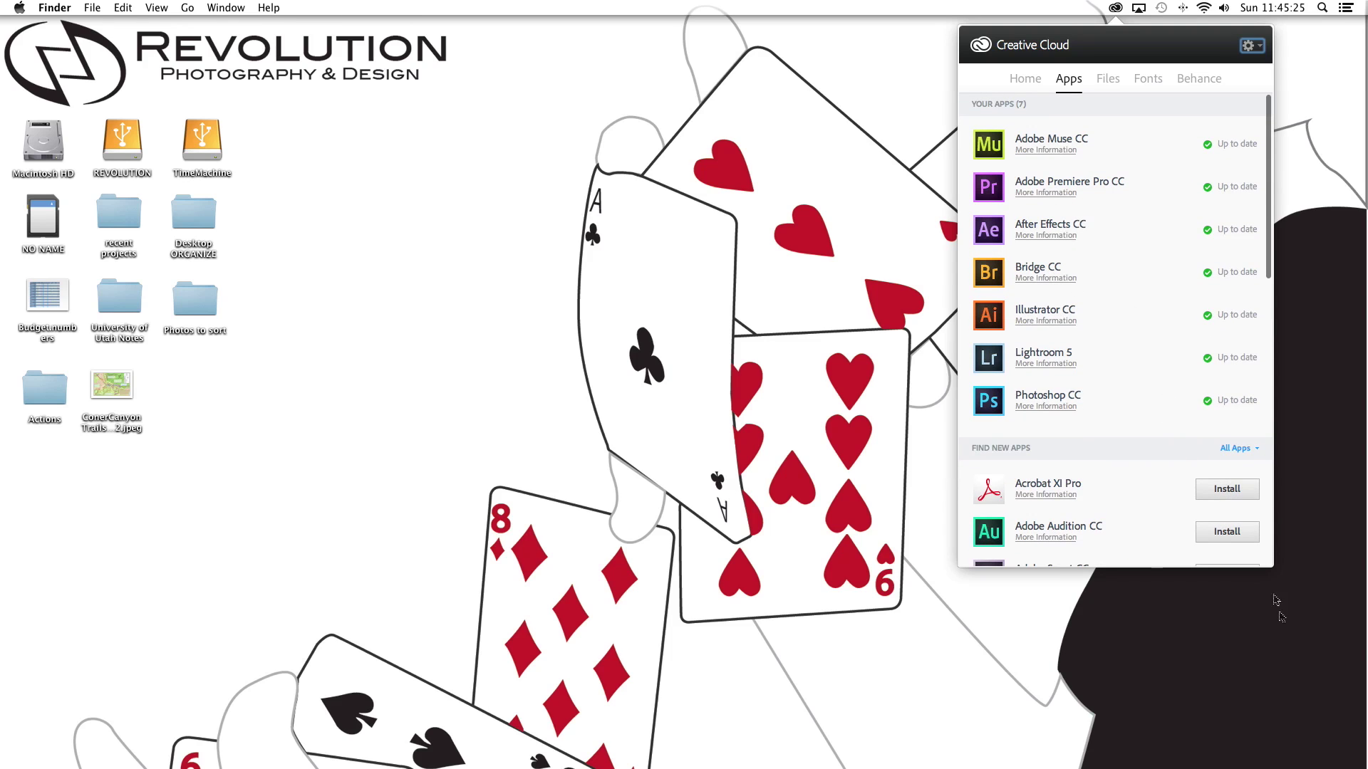
{"action": "scroll", "coordinate": [1177, 433], "scroll_direction": "down", "scroll_amount": 3}
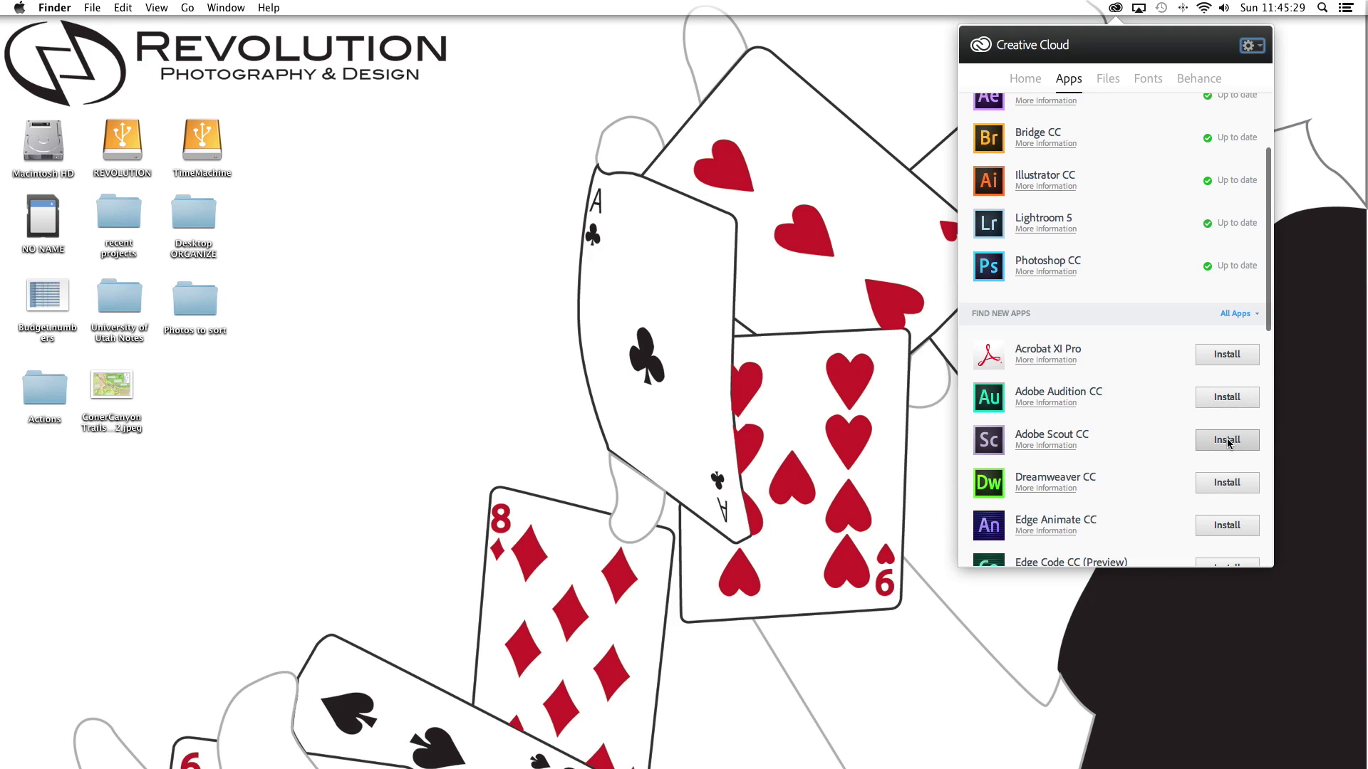
{"action": "scroll", "coordinate": [1157, 445], "scroll_direction": "down", "scroll_amount": 1}
{"action": "scroll", "coordinate": [1157, 447], "scroll_direction": "up", "scroll_amount": 5}
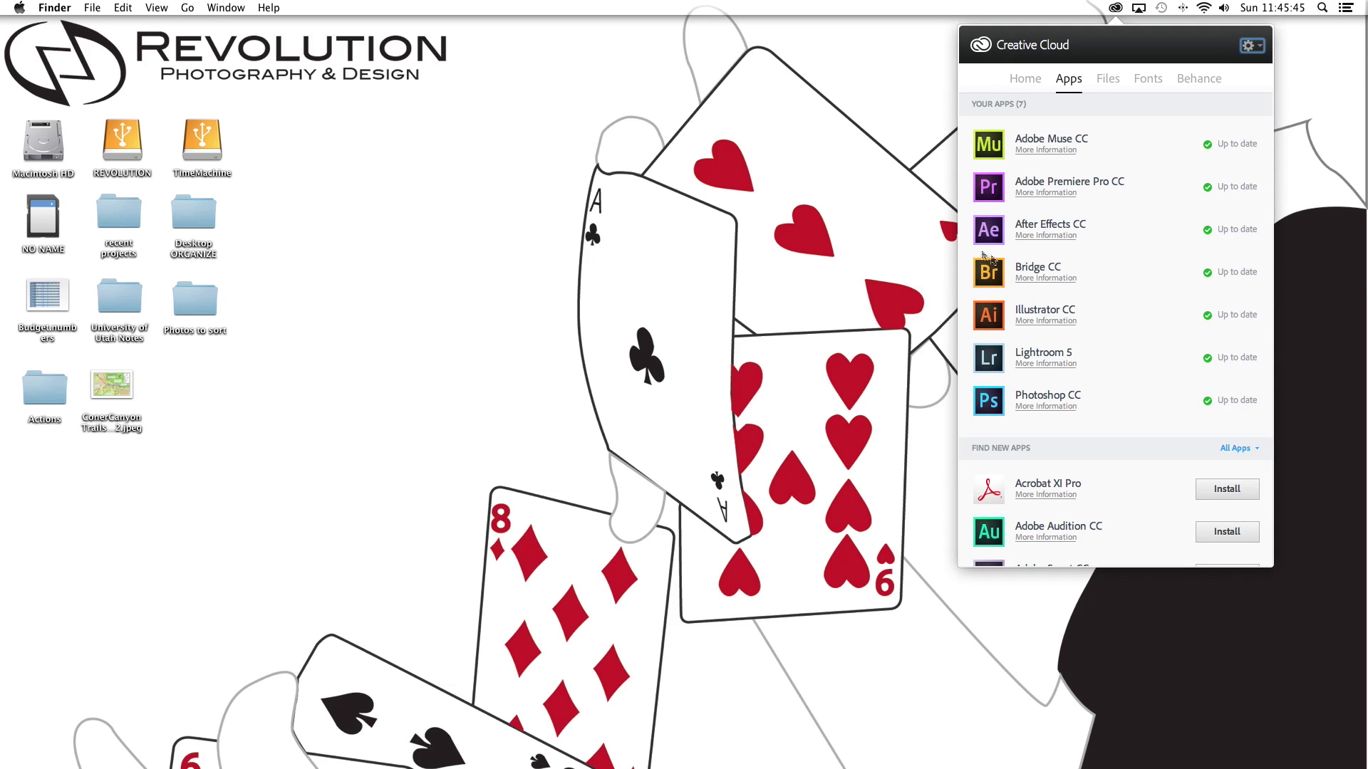
{"action": "left_click", "coordinate": [869, 212]}
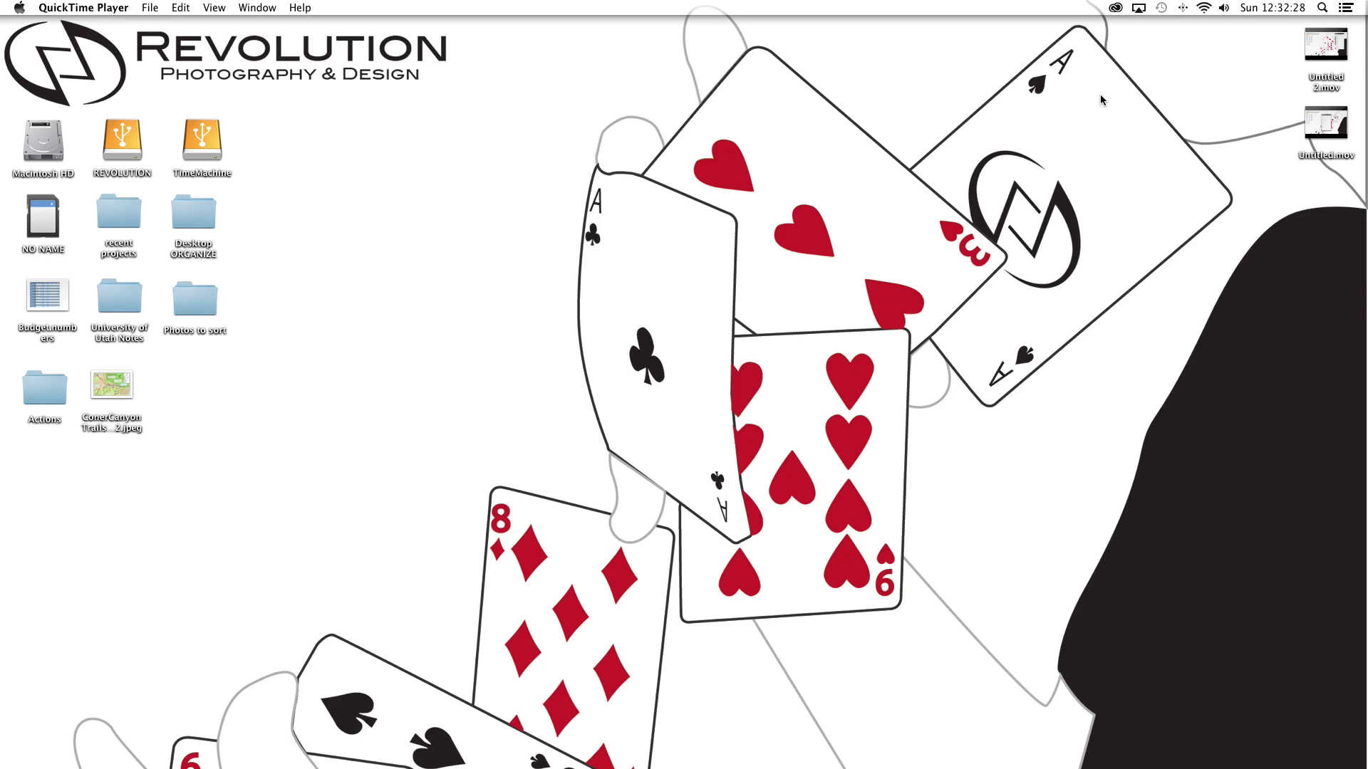
- Open Creative Cloud Preferences to review the General options, then close Preferences
{"action": "left_click", "coordinate": [1116, 9]}
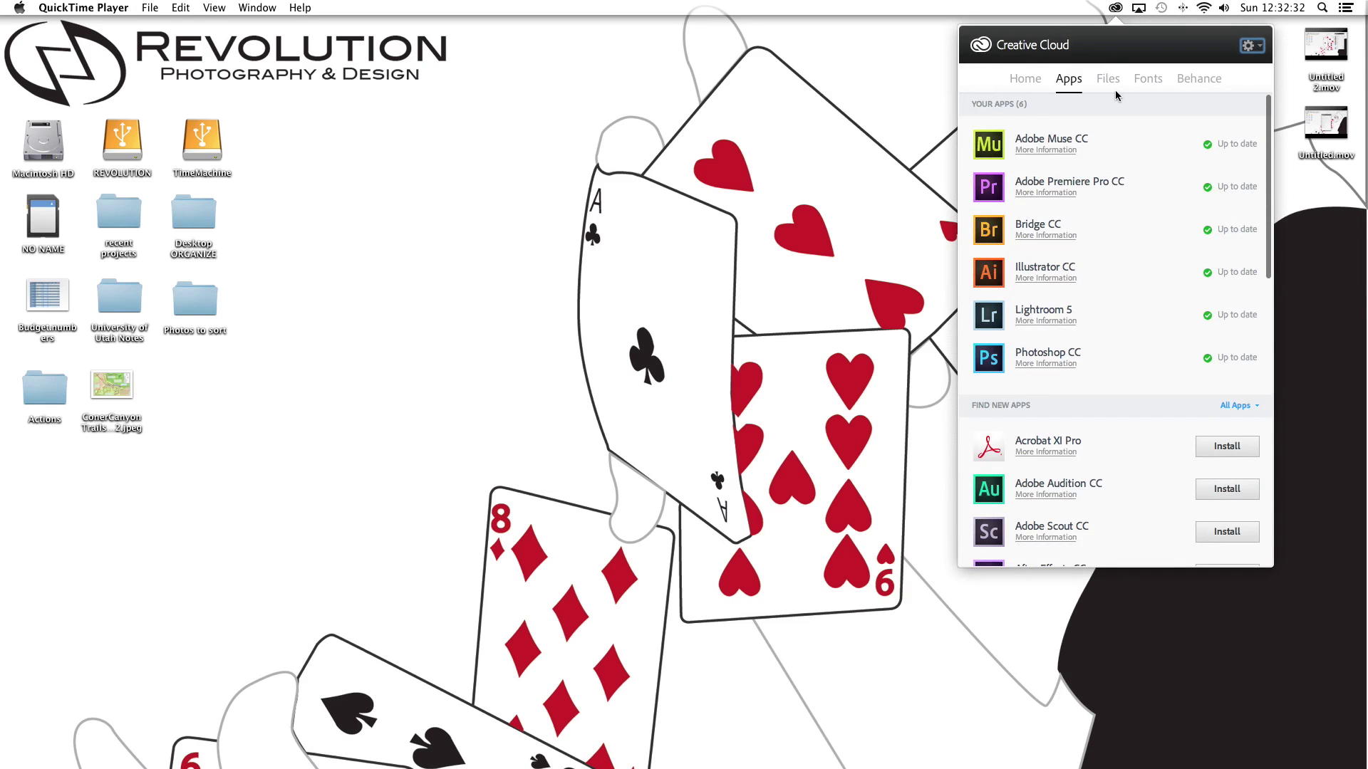
{"action": "left_click", "coordinate": [1252, 46]}
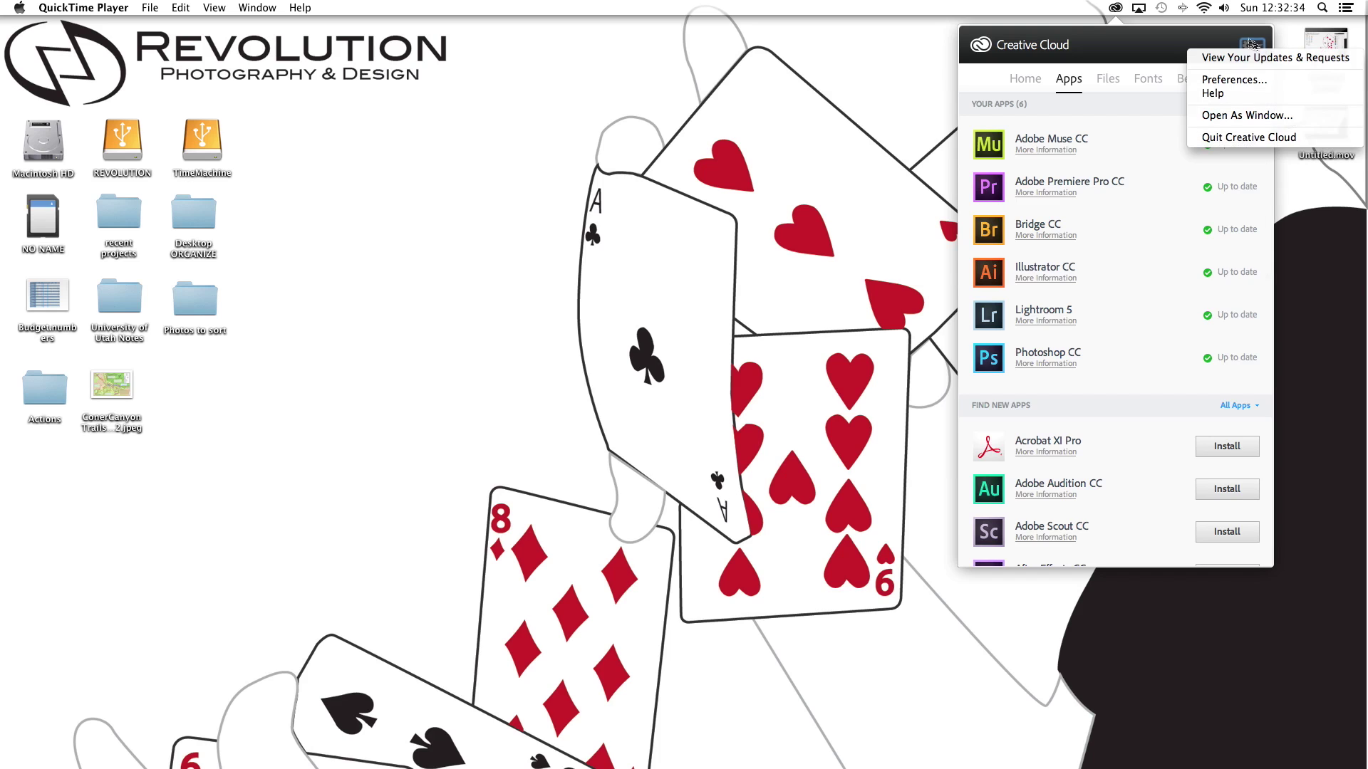
{"action": "left_click", "coordinate": [1234, 80]}
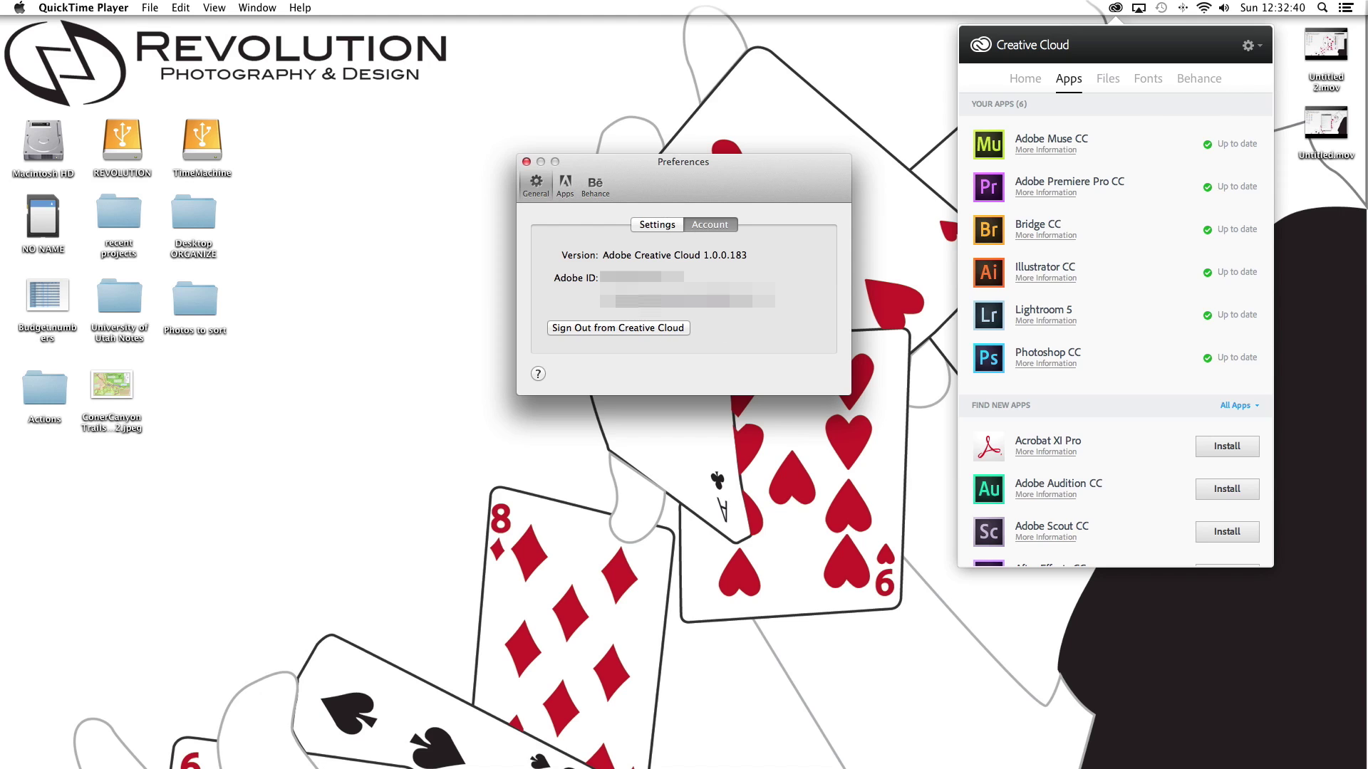
{"action": "left_click", "coordinate": [639, 227]}
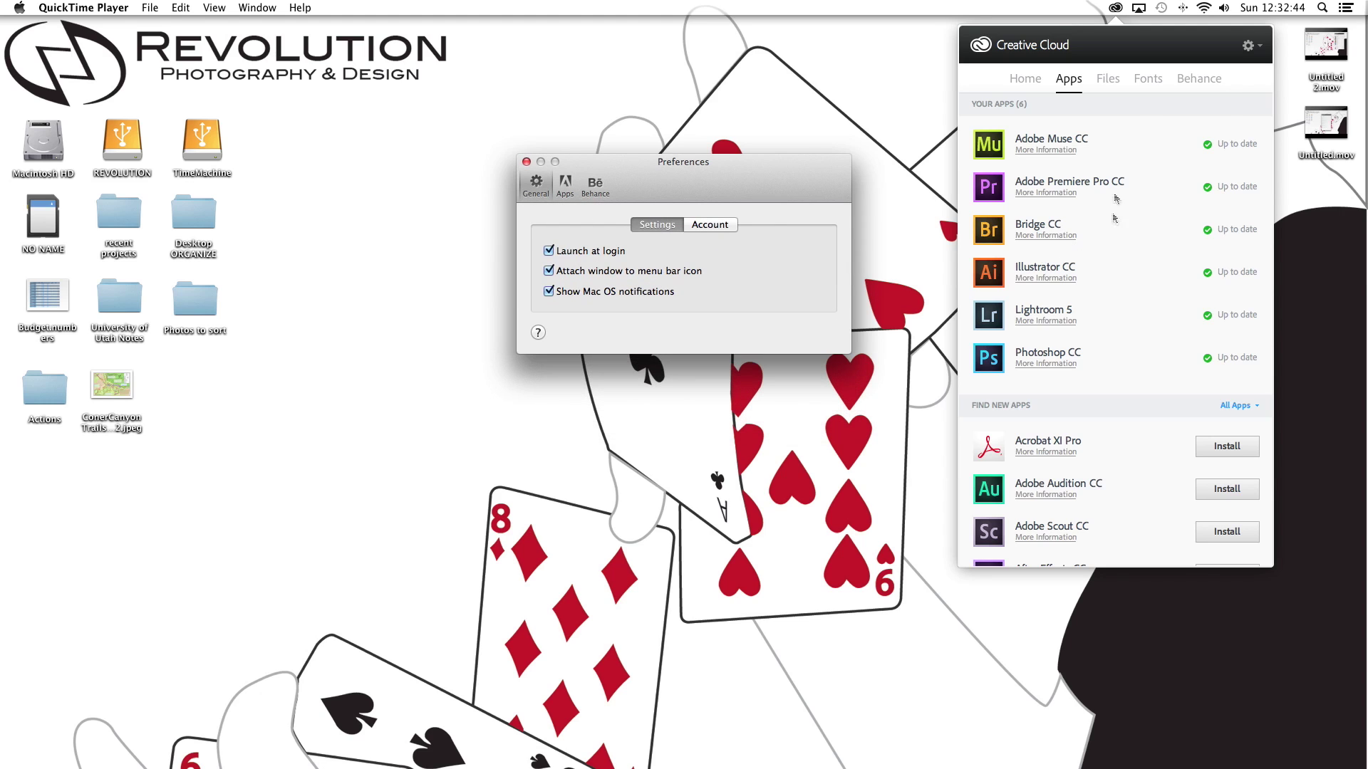
{"action": "left_click", "coordinate": [526, 161]}
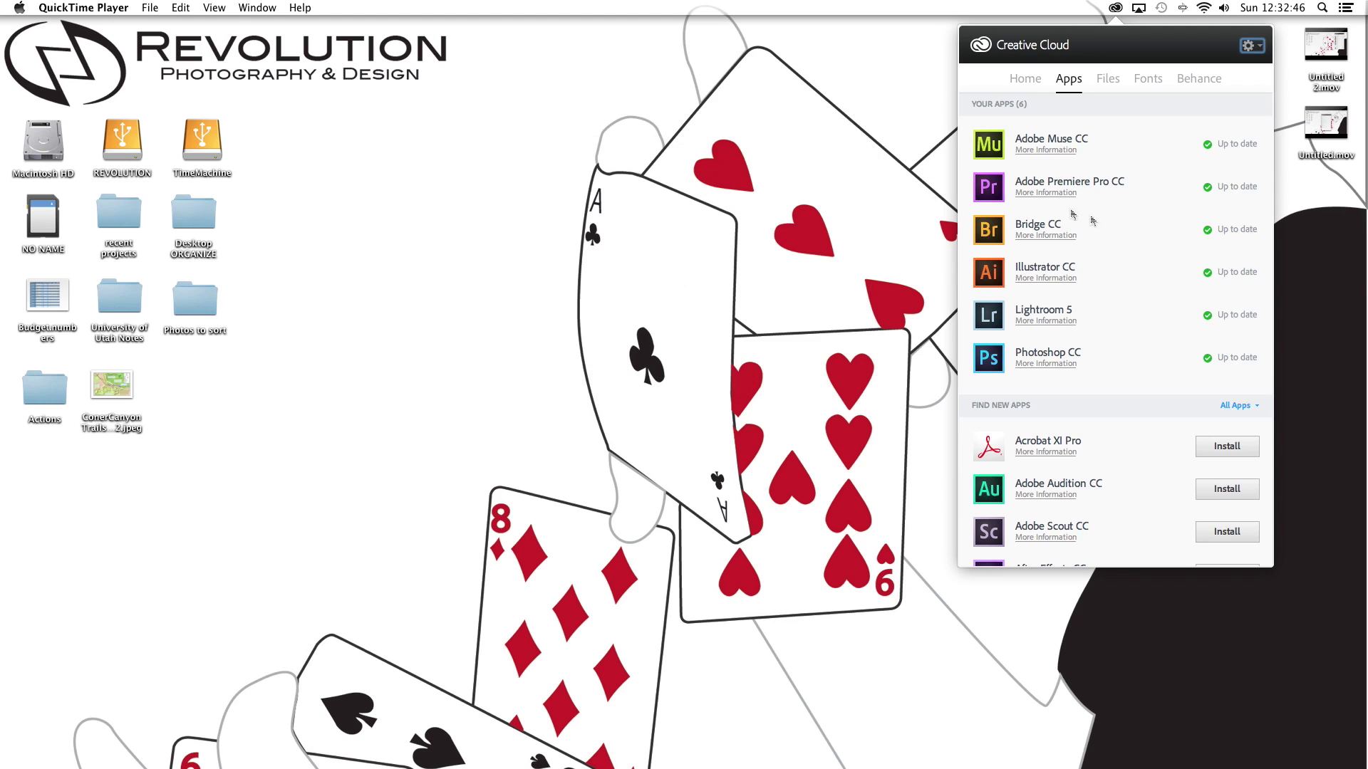
- Scroll to After Effects CC, start its installation, and close the Creative Cloud panel
{"action": "scroll", "coordinate": [1161, 377], "scroll_direction": "down", "scroll_amount": 5}
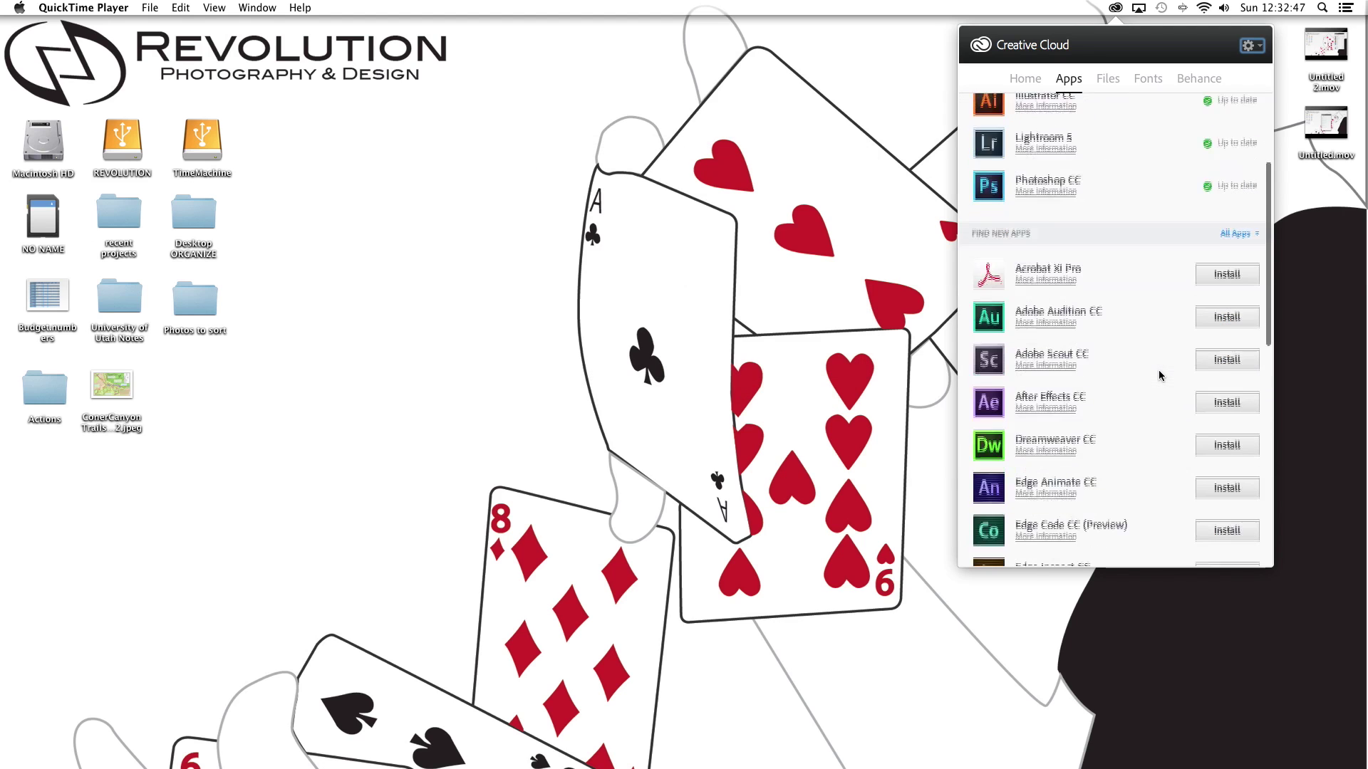
{"action": "left_click", "coordinate": [1237, 401]}
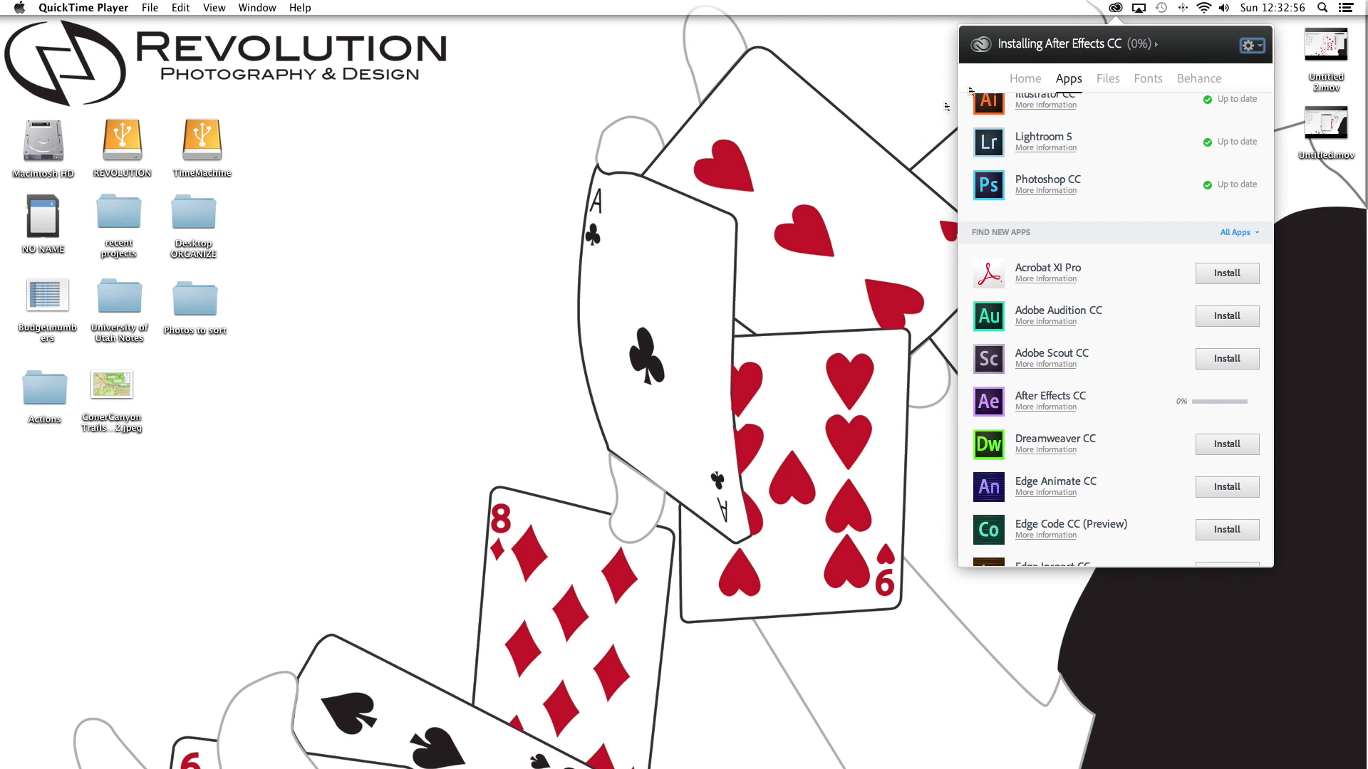
{"action": "left_click", "coordinate": [1115, 7]}
{"action": "mouse_move", "coordinate": [677, 766]}
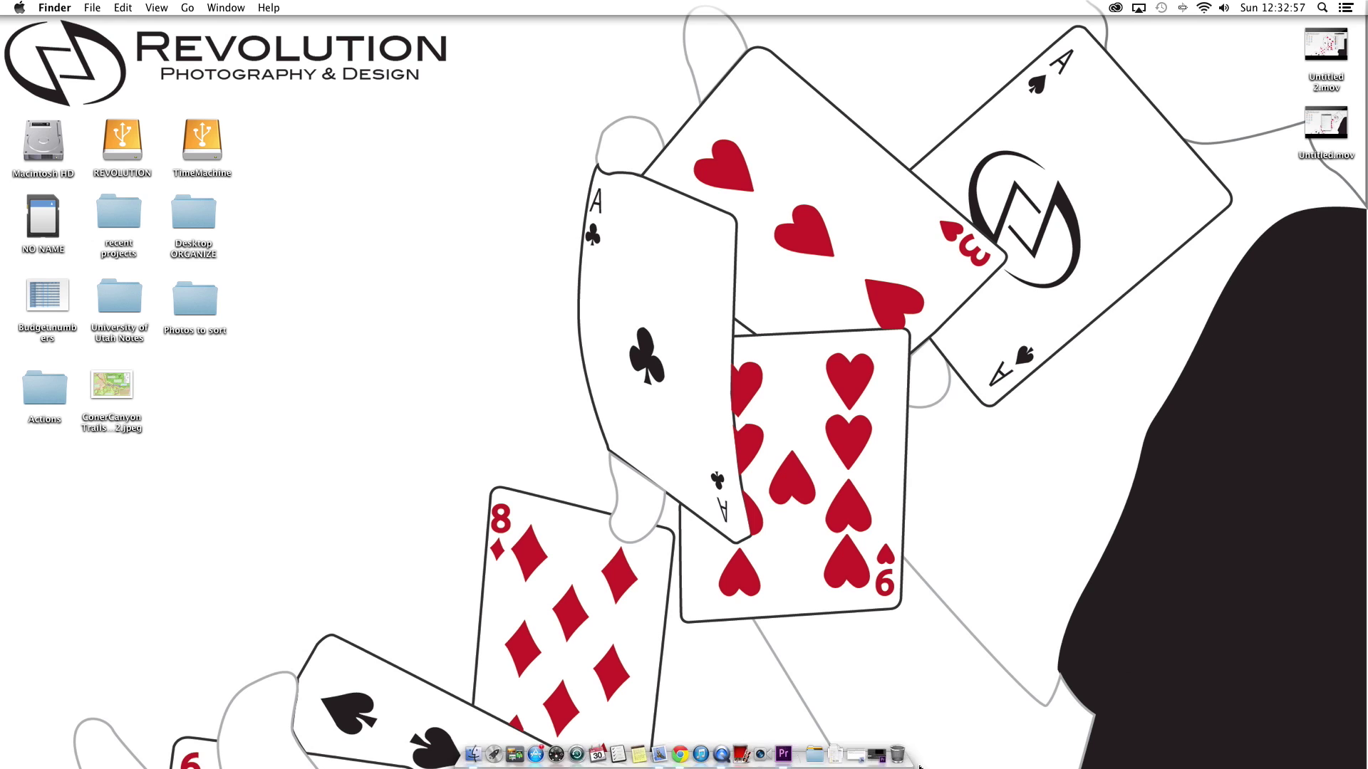
{"action": "left_click", "coordinate": [821, 743]}
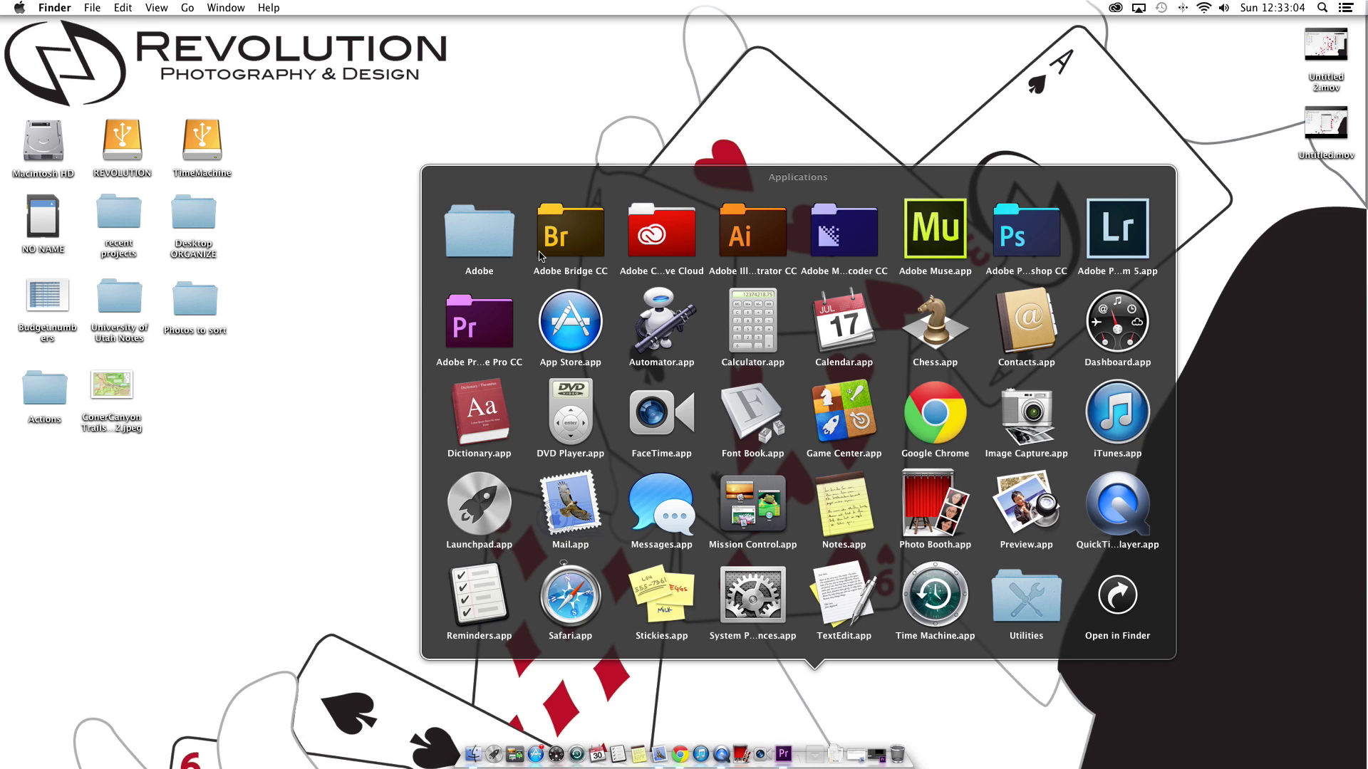
{"action": "left_click", "coordinate": [480, 241]}
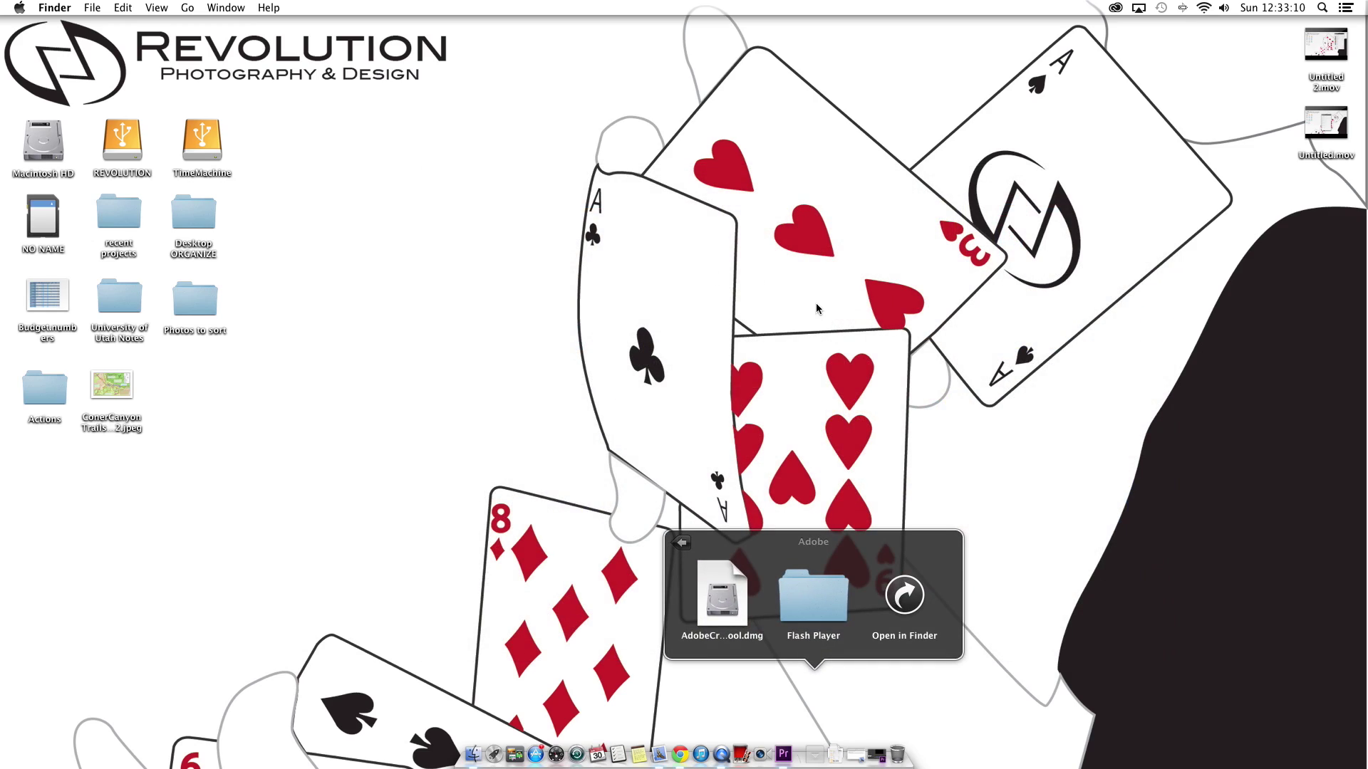
{"action": "left_click", "coordinate": [682, 544]}
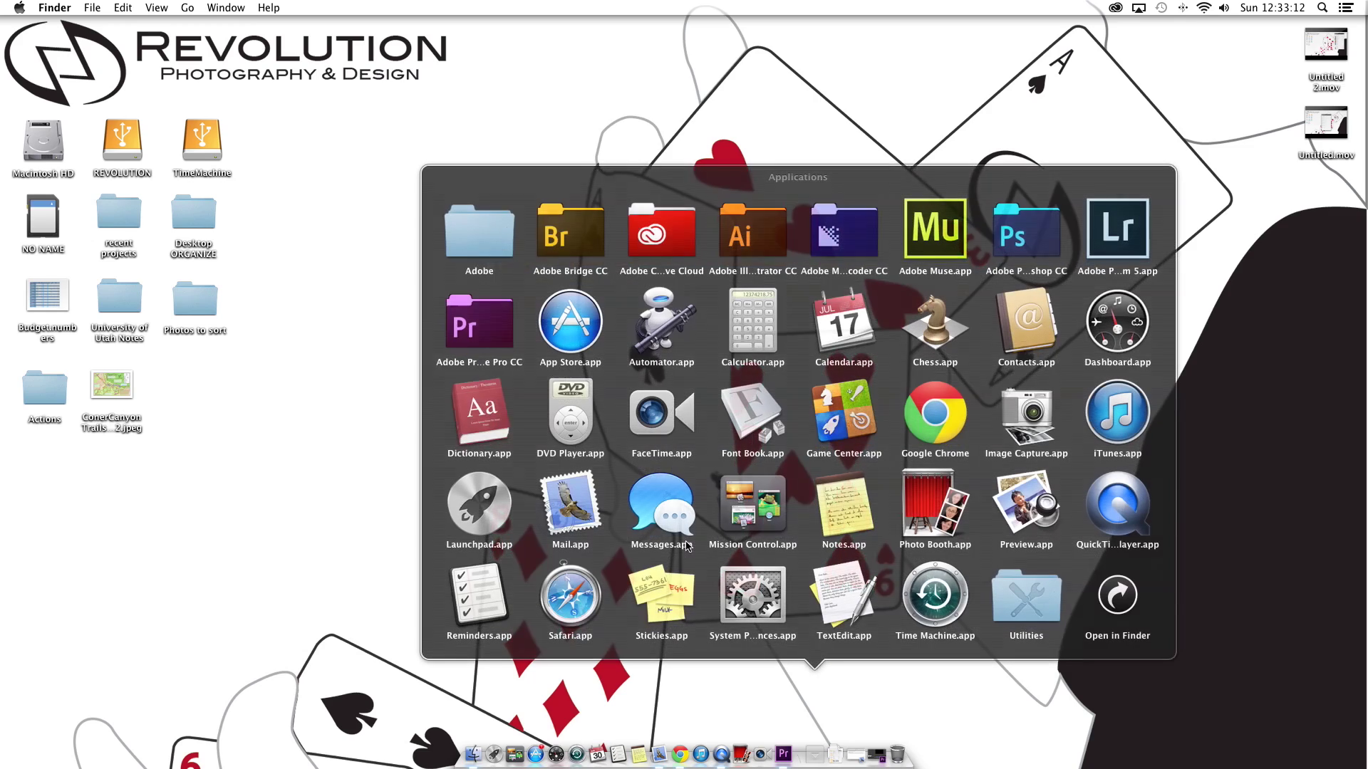
{"action": "left_click", "coordinate": [478, 232]}
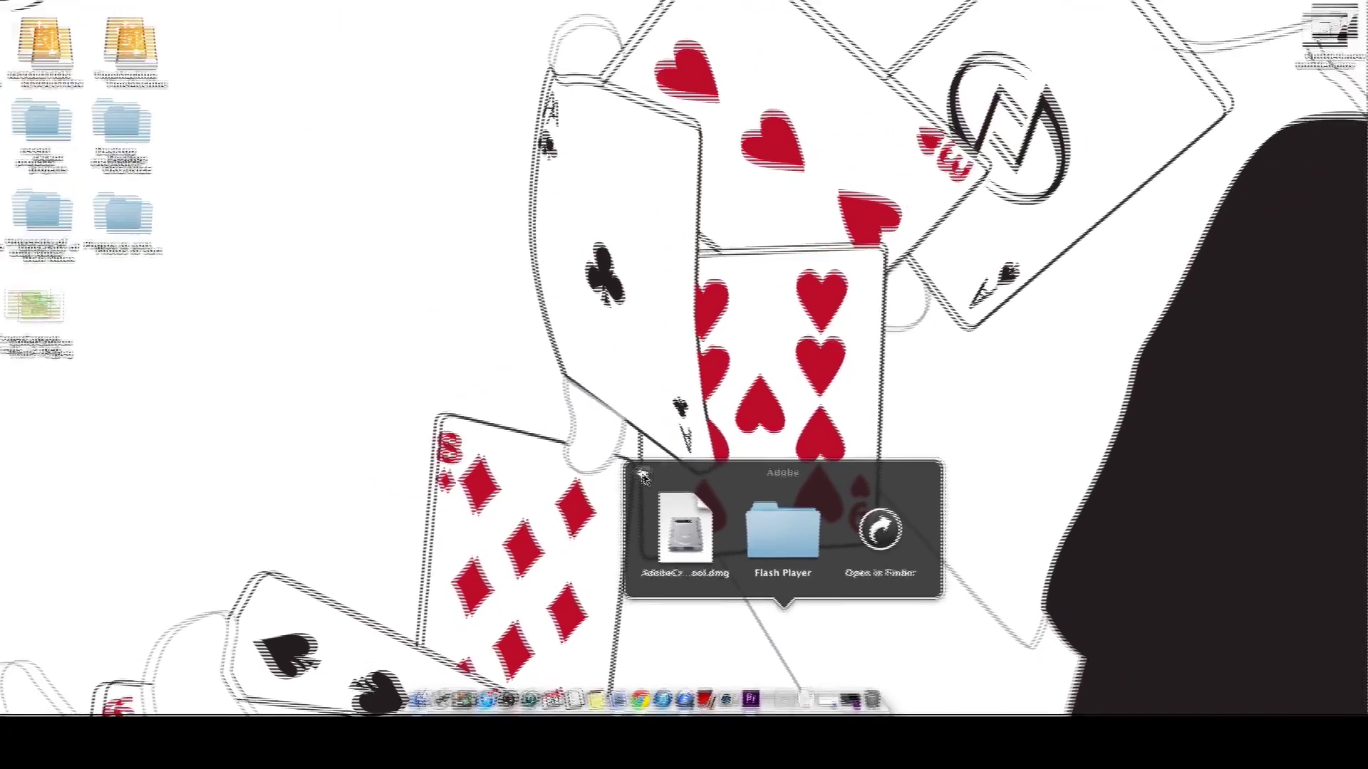
{"action": "left_click", "coordinate": [642, 476]}
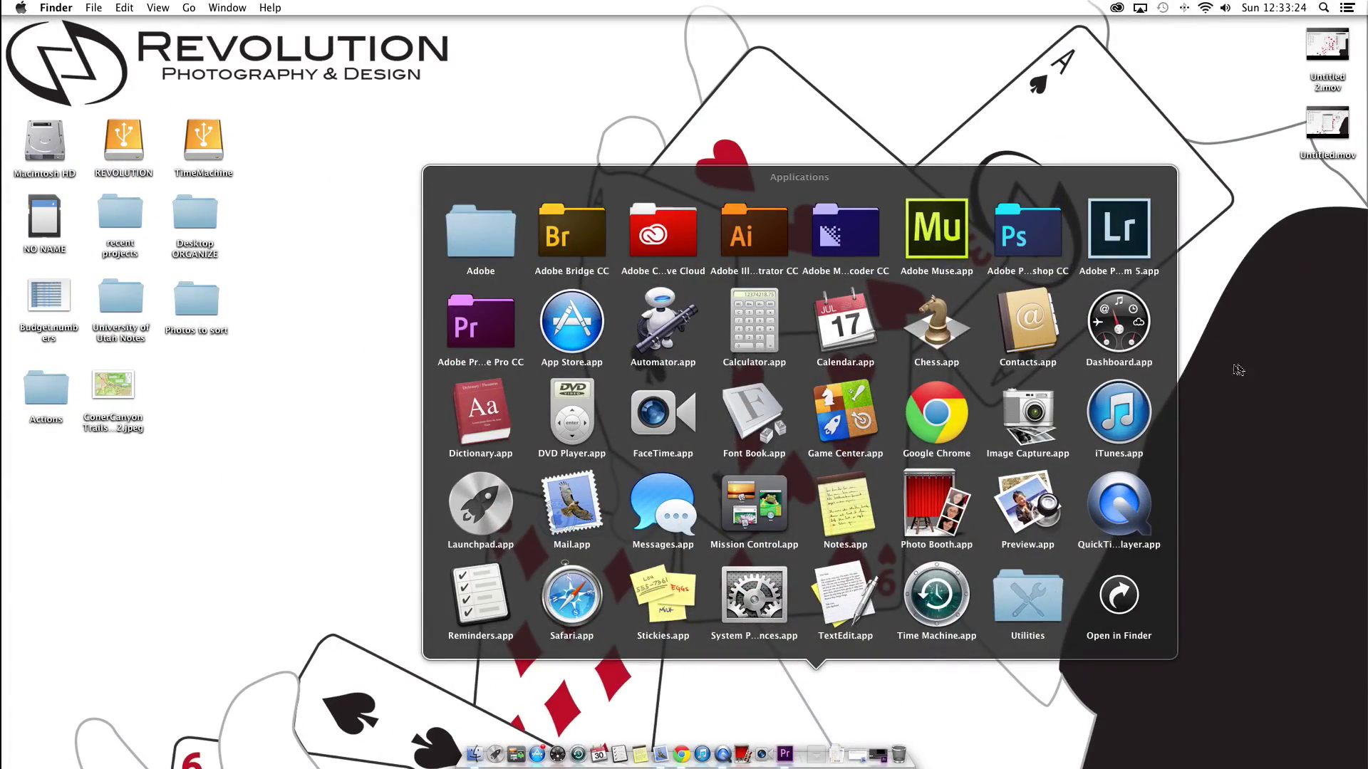
{"action": "left_click", "coordinate": [1238, 288]}
{"action": "mouse_move", "coordinate": [812, 766]}
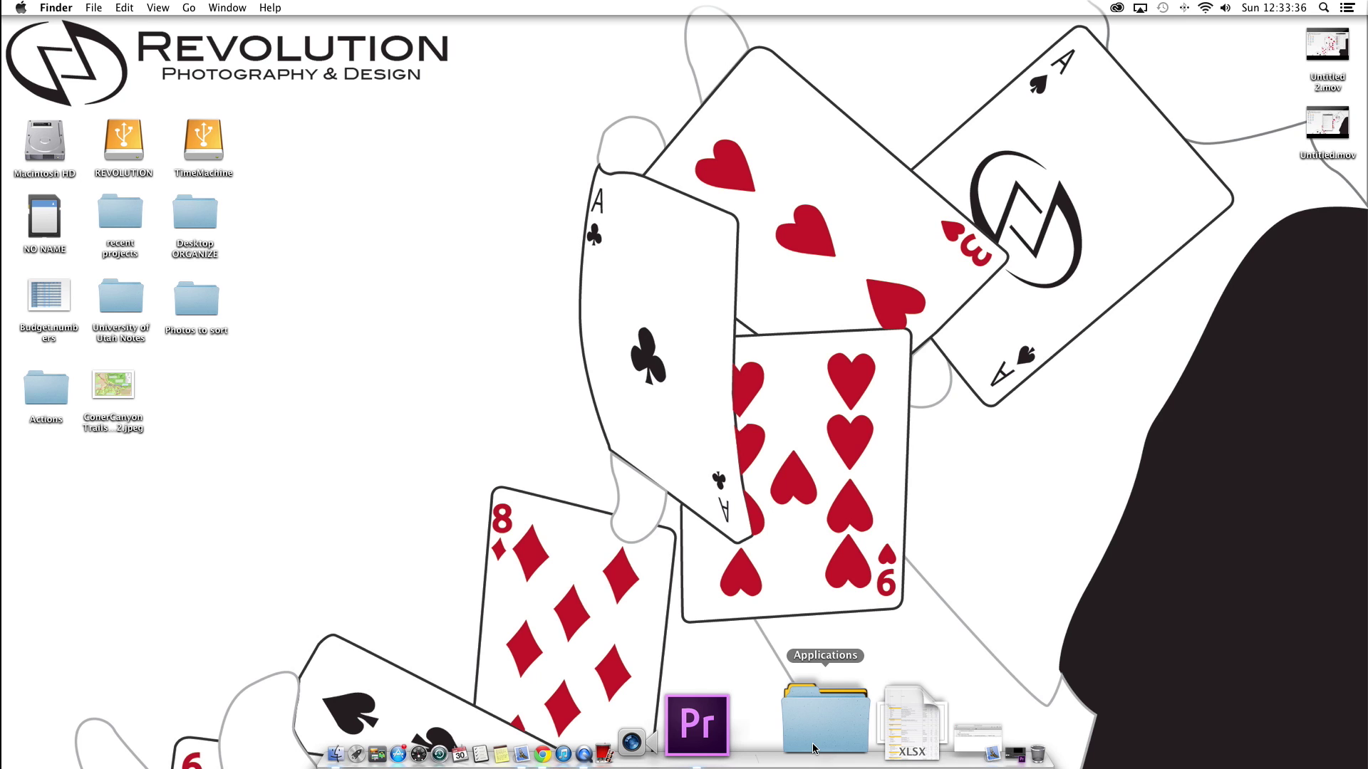
- Reopen the Creative Cloud panel and return to the top of the Apps list to check the After Effects CC install progress
{"action": "left_click", "coordinate": [1117, 8]}
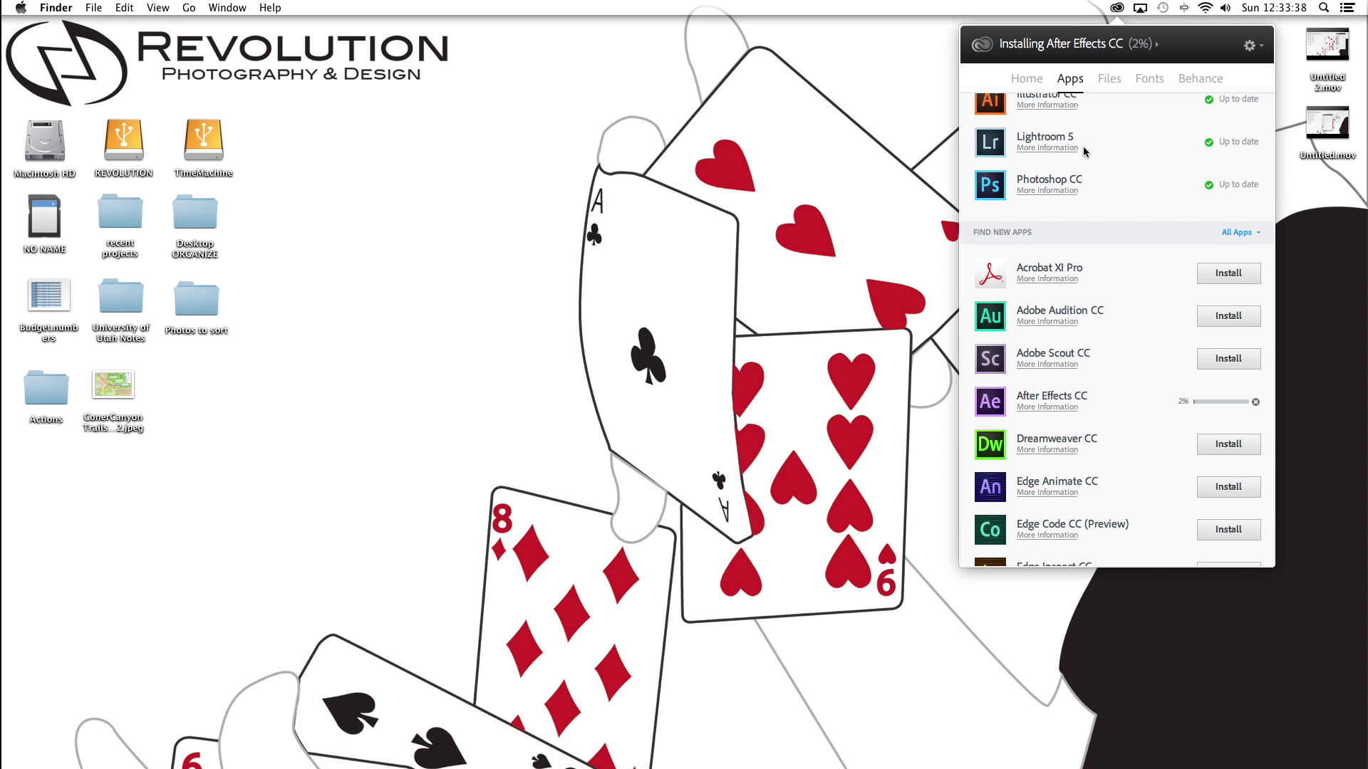
{"action": "scroll", "coordinate": [1086, 149], "scroll_direction": "up", "scroll_amount": 5}
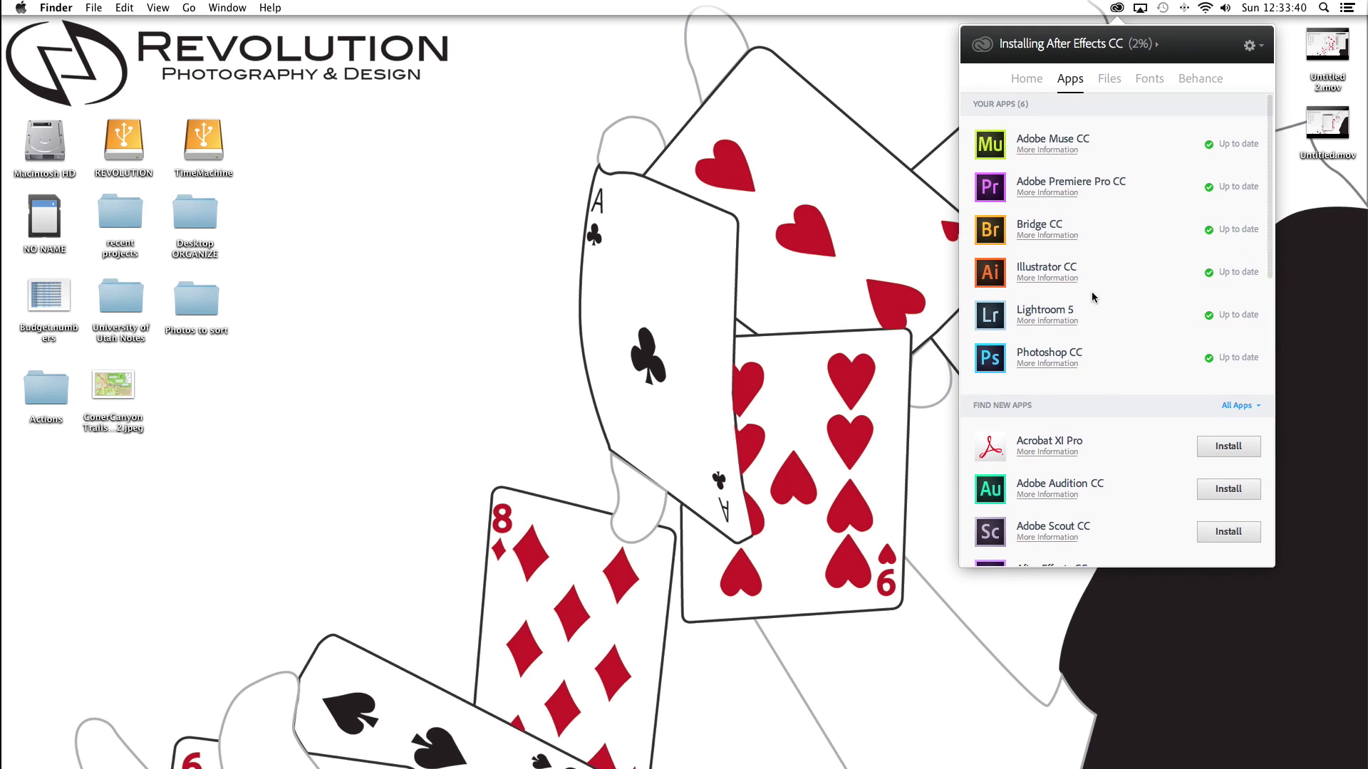